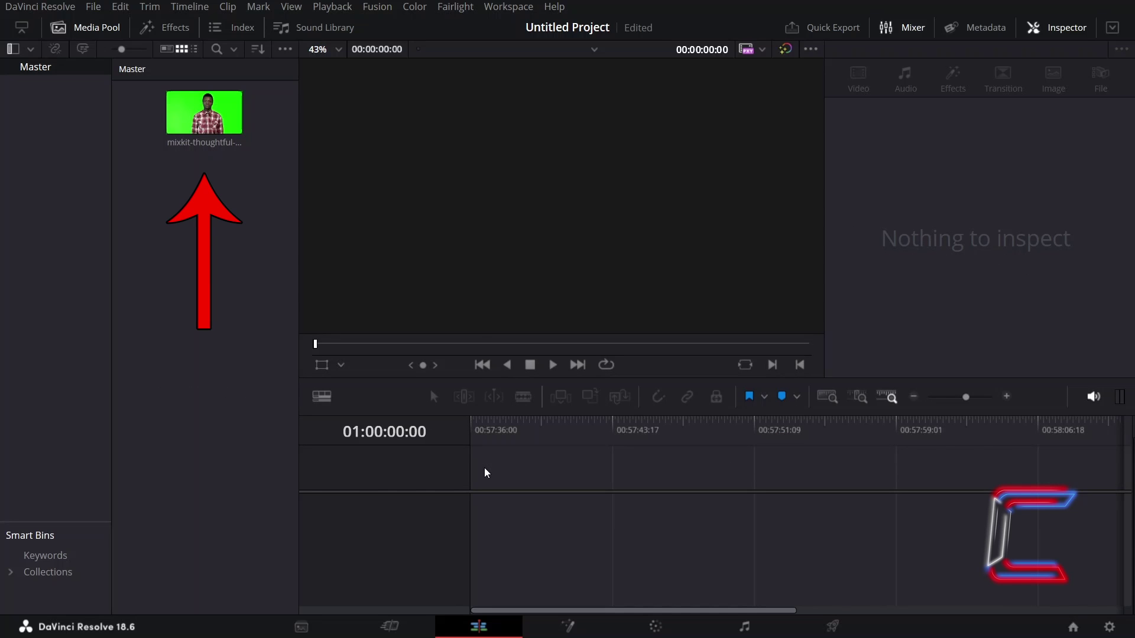
Step: Place the green-screen clip of the man on Video 1 of Timeline 1 and zoom in on it
{"action": "left_click_drag", "start_coordinate": [239, 141], "coordinate": [486, 502]}
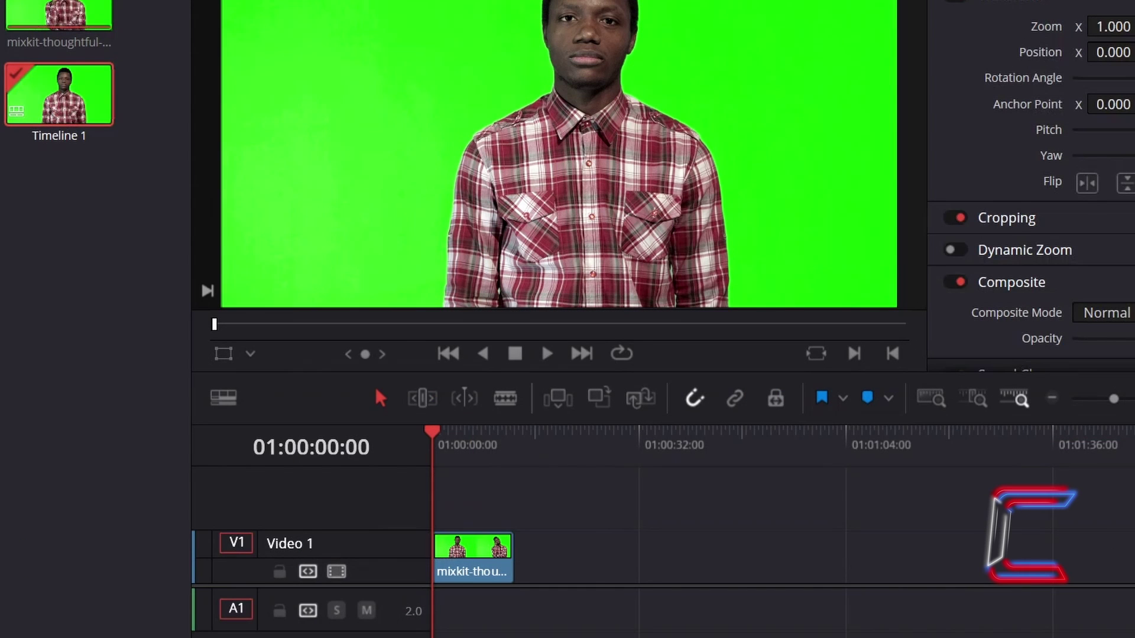
{"action": "left_click", "coordinate": [1011, 407]}
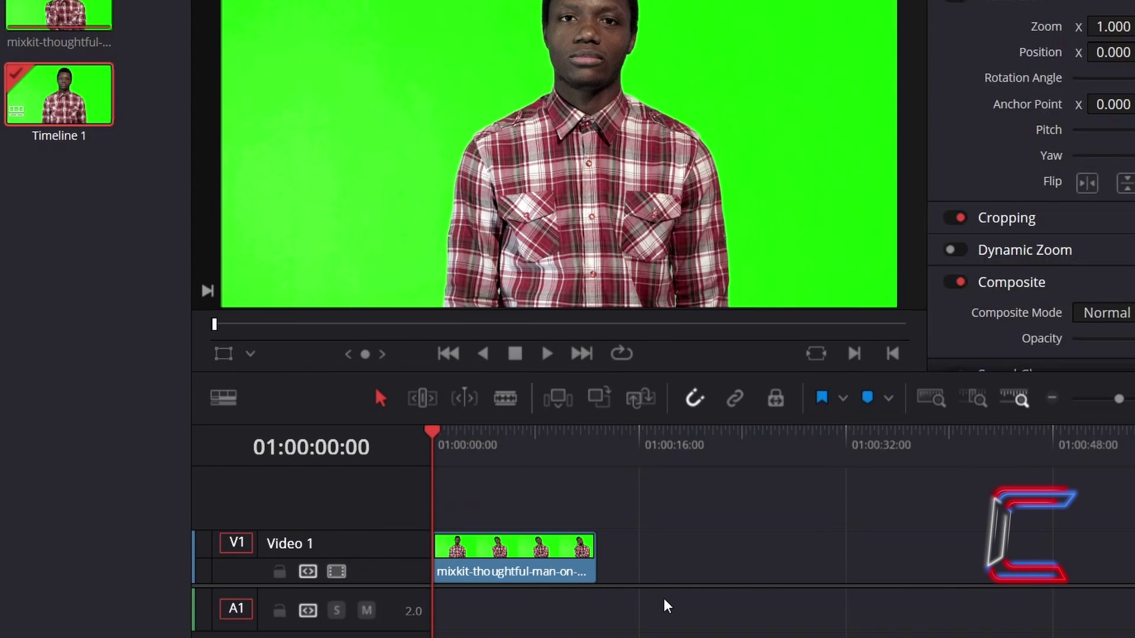
Step: Open the man's clip in Fusion and insert a Brightness / Contrast node after MediaIn1
{"action": "right_click", "coordinate": [558, 543]}
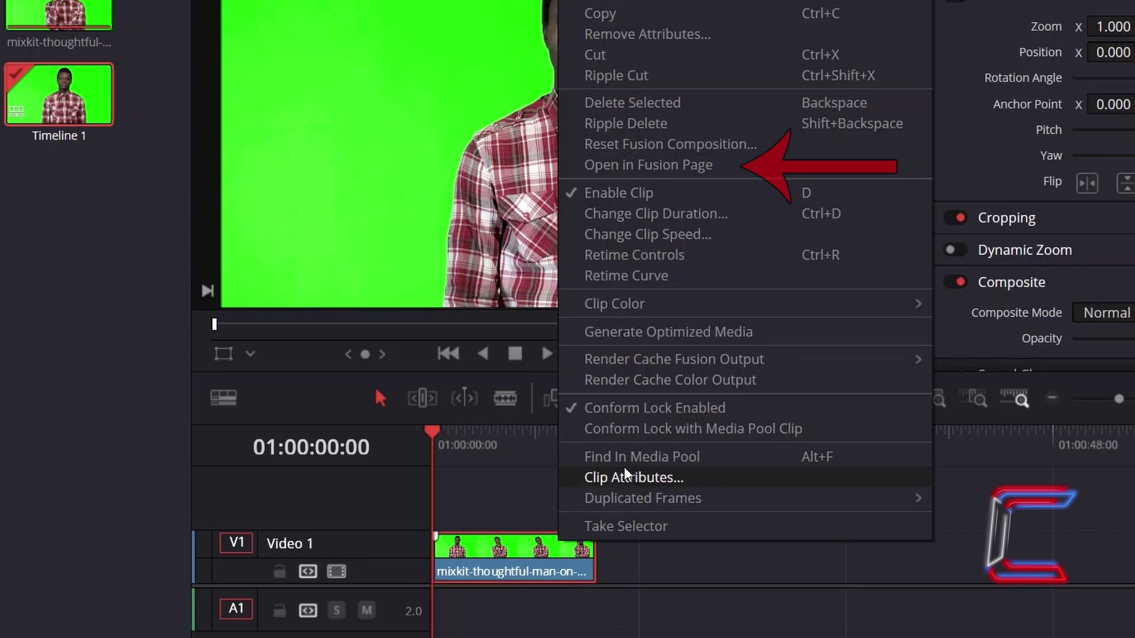
{"action": "left_click", "coordinate": [712, 167]}
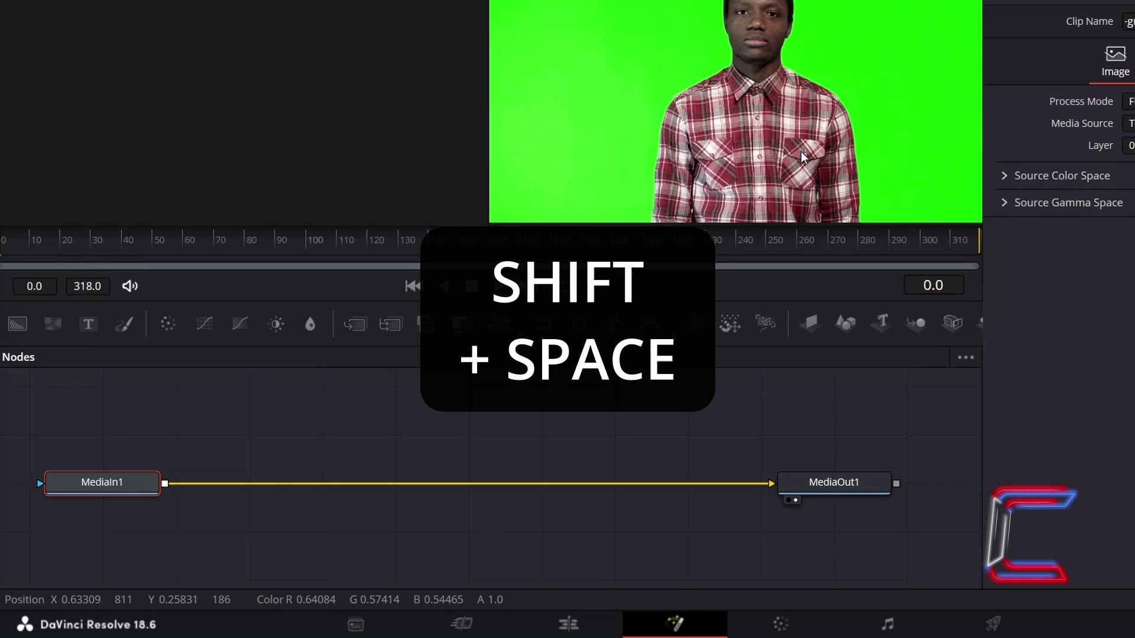
{"action": "key", "text": "shift+space"}
{"action": "type", "text": "Brightness / Contrast"}
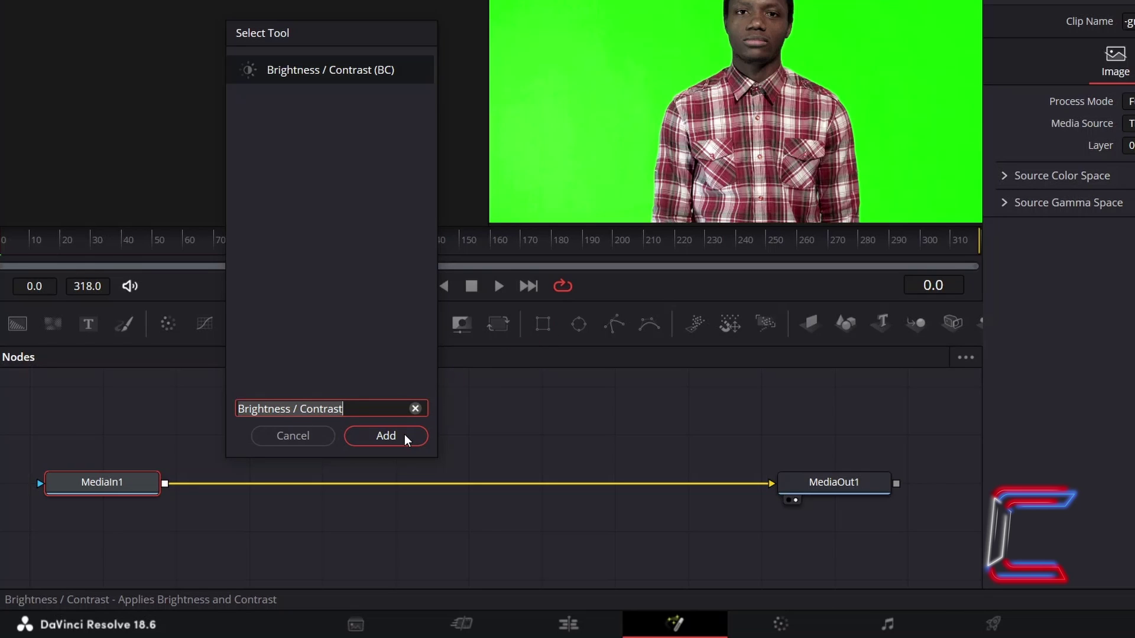
{"action": "left_click", "coordinate": [404, 435]}
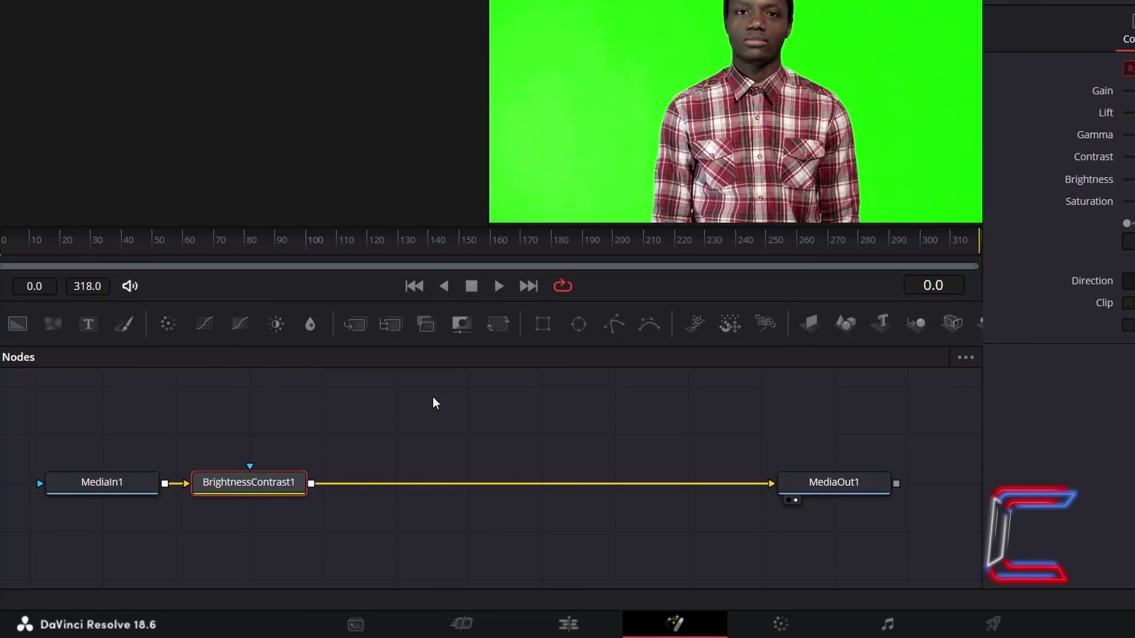
Step: Add a Merge node after BrightnessContrast1
{"action": "key", "text": "shift+space"}
{"action": "type", "text": "Merge"}
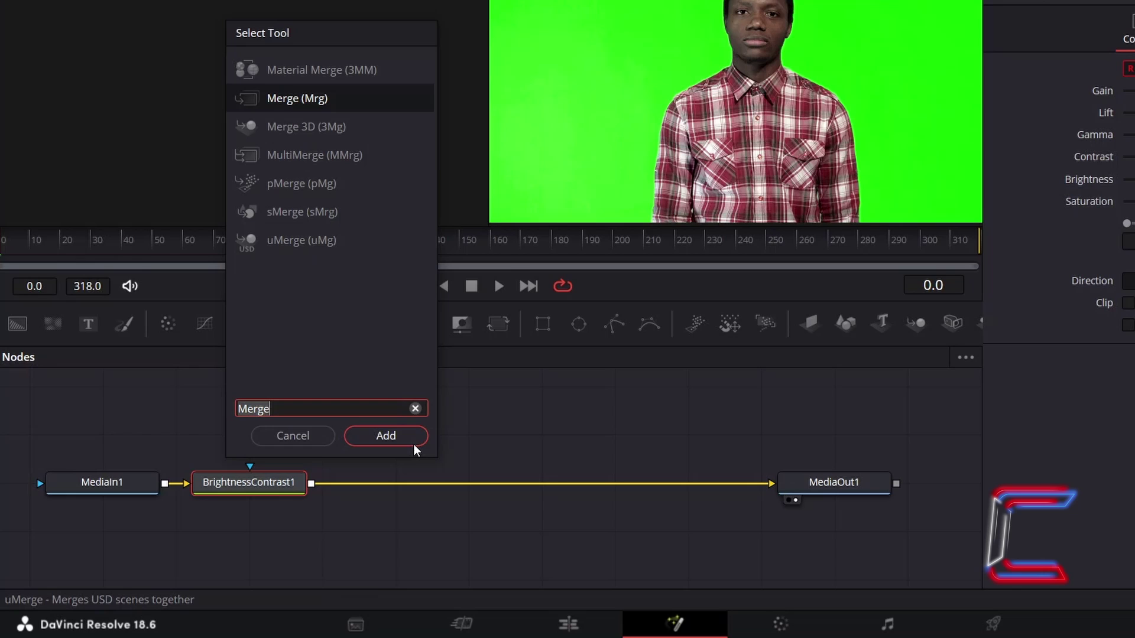
{"action": "left_click", "coordinate": [413, 445]}
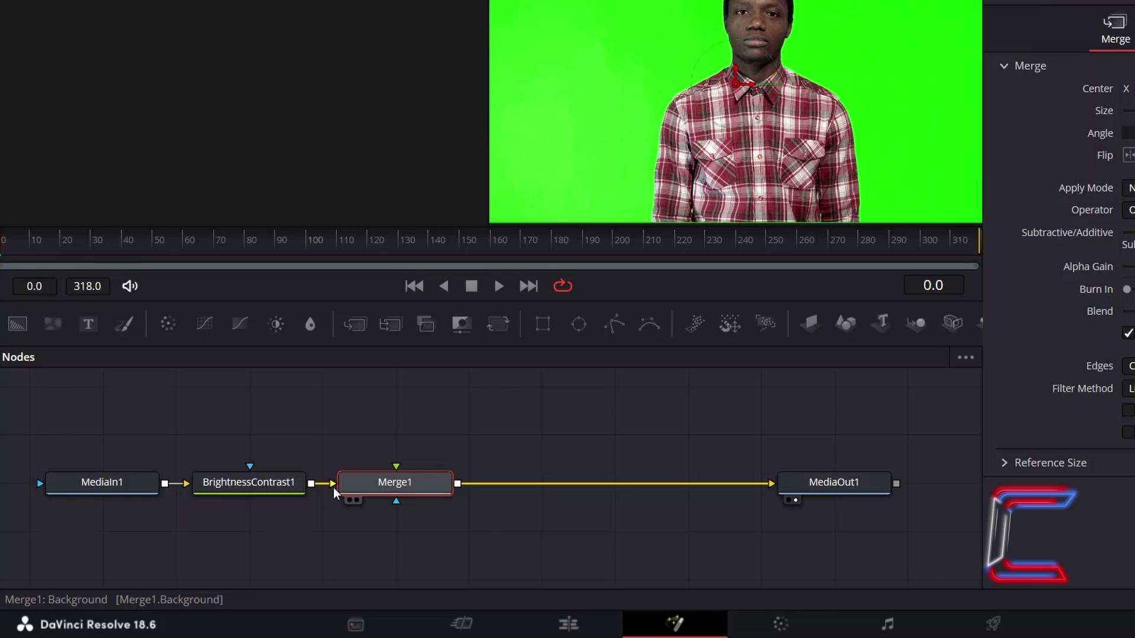
Step: Add a separate Background1 node and wire its output toward Merge1
{"action": "left_click", "coordinate": [354, 443]}
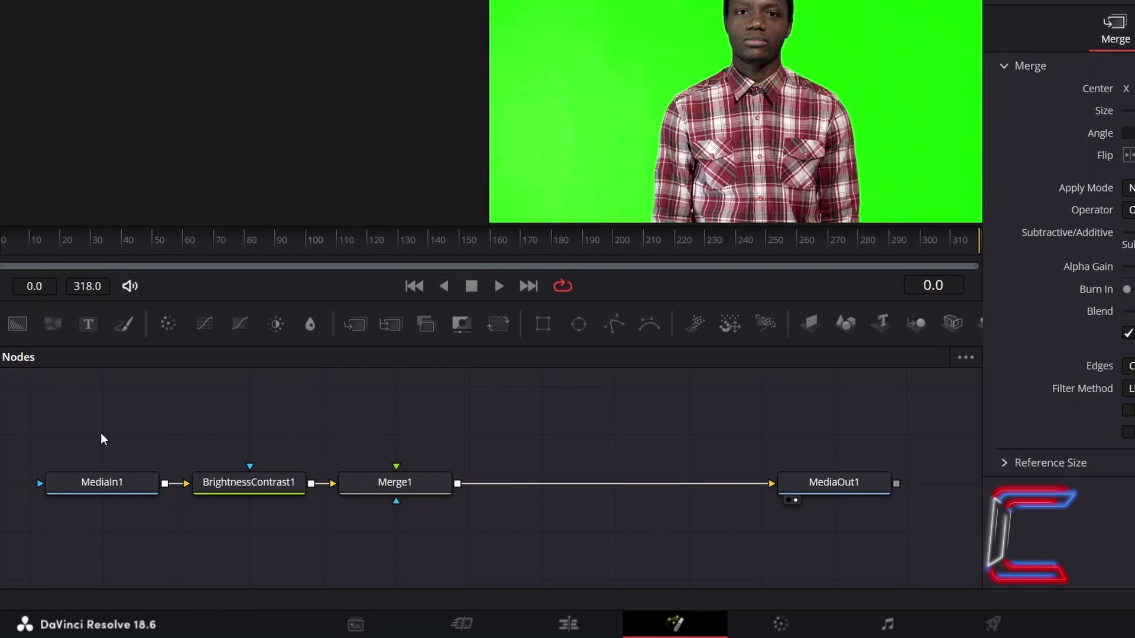
{"action": "left_click", "coordinate": [17, 324]}
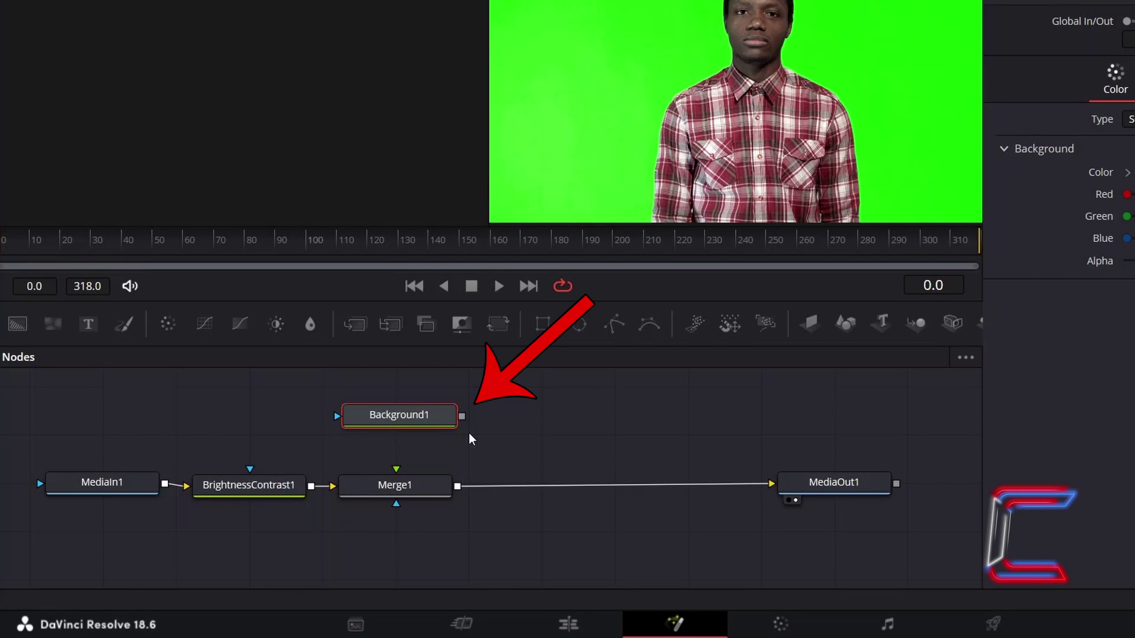
{"action": "mouse_move", "coordinate": [461, 416]}
{"action": "left_mouse_down"}
{"action": "mouse_move", "coordinate": [460, 444]}
{"action": "mouse_move", "coordinate": [396, 482]}
{"action": "left_mouse_up"}
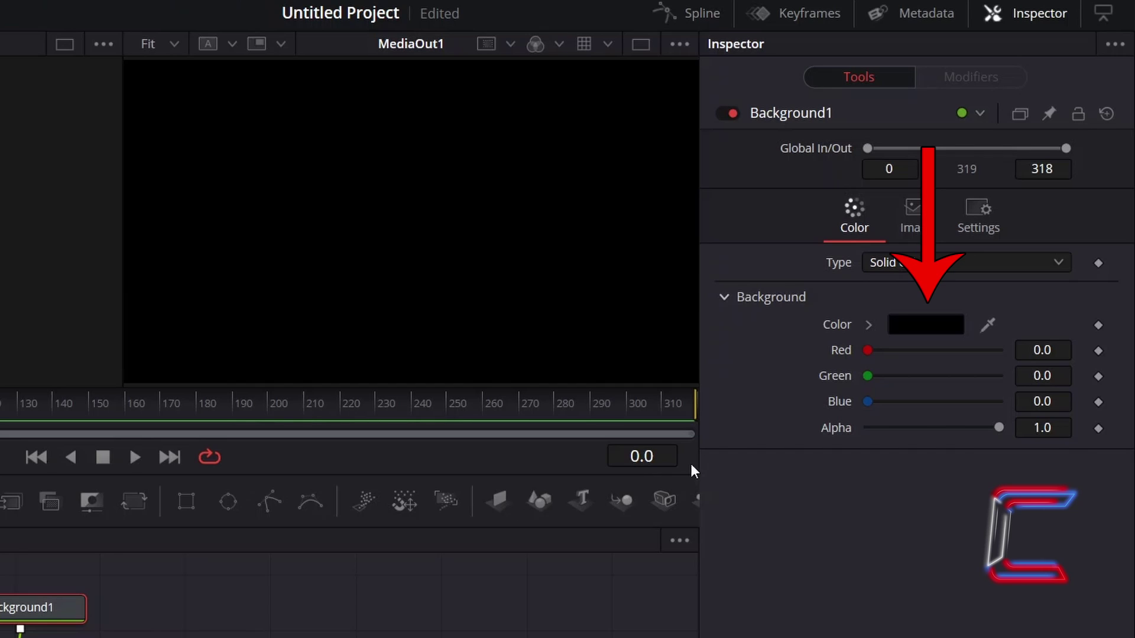
Step: Make Background1 cyan (#00ffff) and set Merge1's Apply Mode to Overlay
{"action": "left_click", "coordinate": [921, 332]}
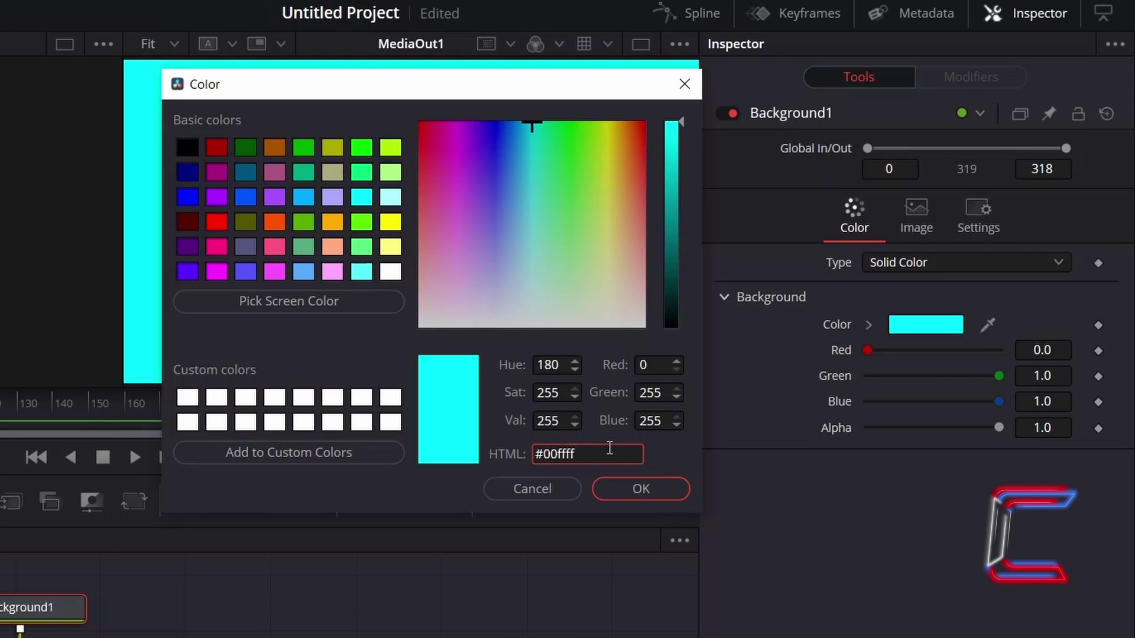
{"action": "left_click", "coordinate": [636, 482]}
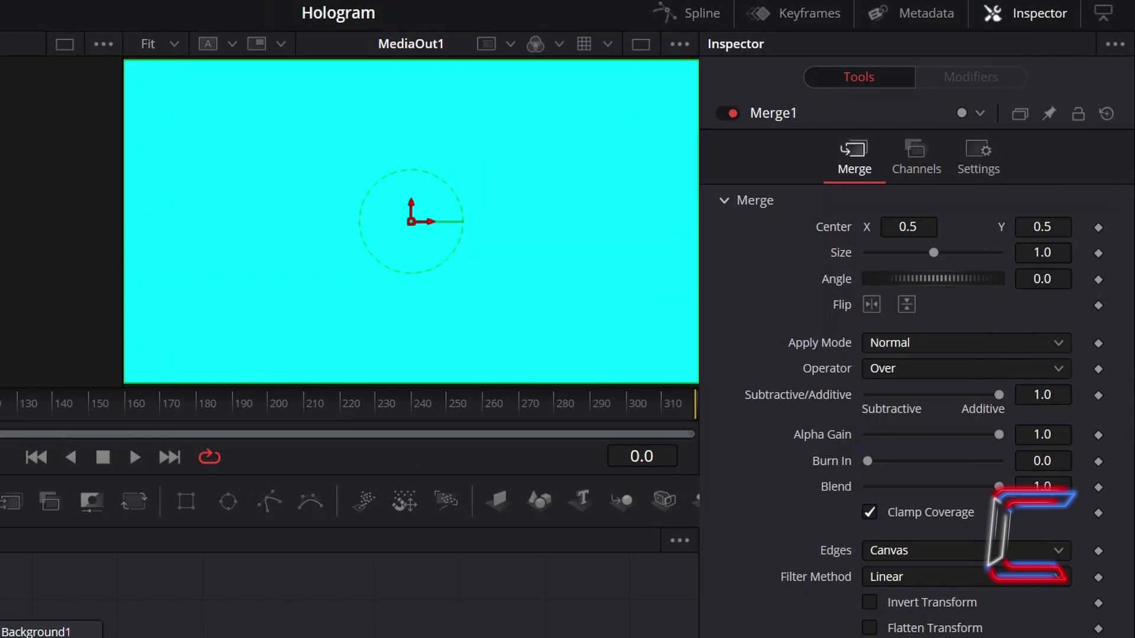
{"action": "left_click", "coordinate": [905, 349]}
{"action": "scroll", "coordinate": [942, 435], "scroll_direction": "down", "scroll_amount": 3}
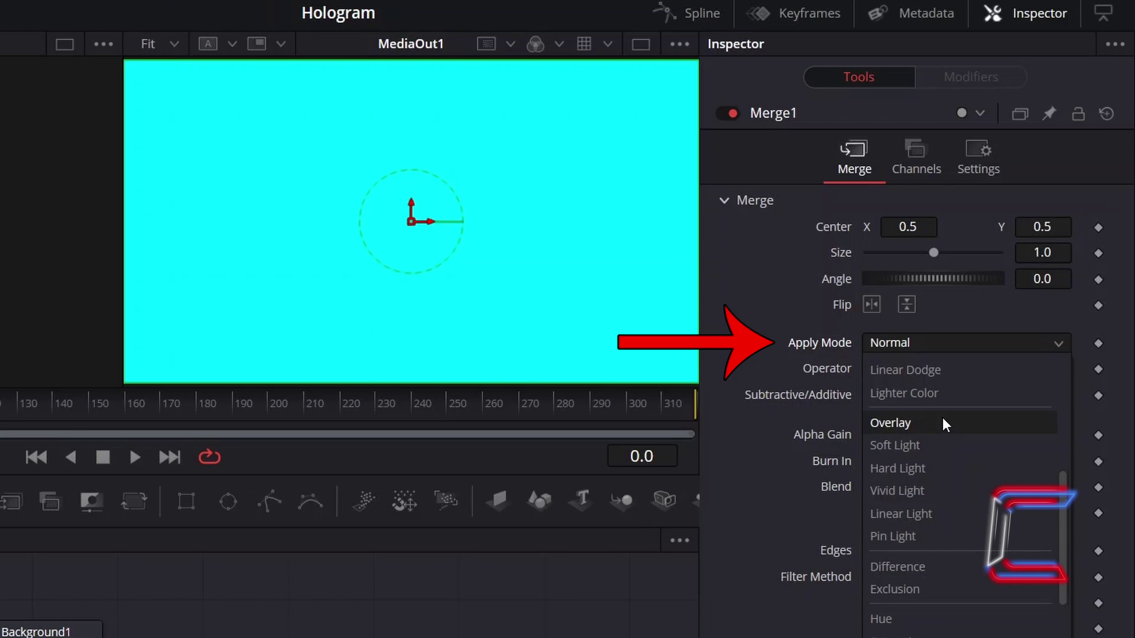
{"action": "left_click", "coordinate": [942, 419]}
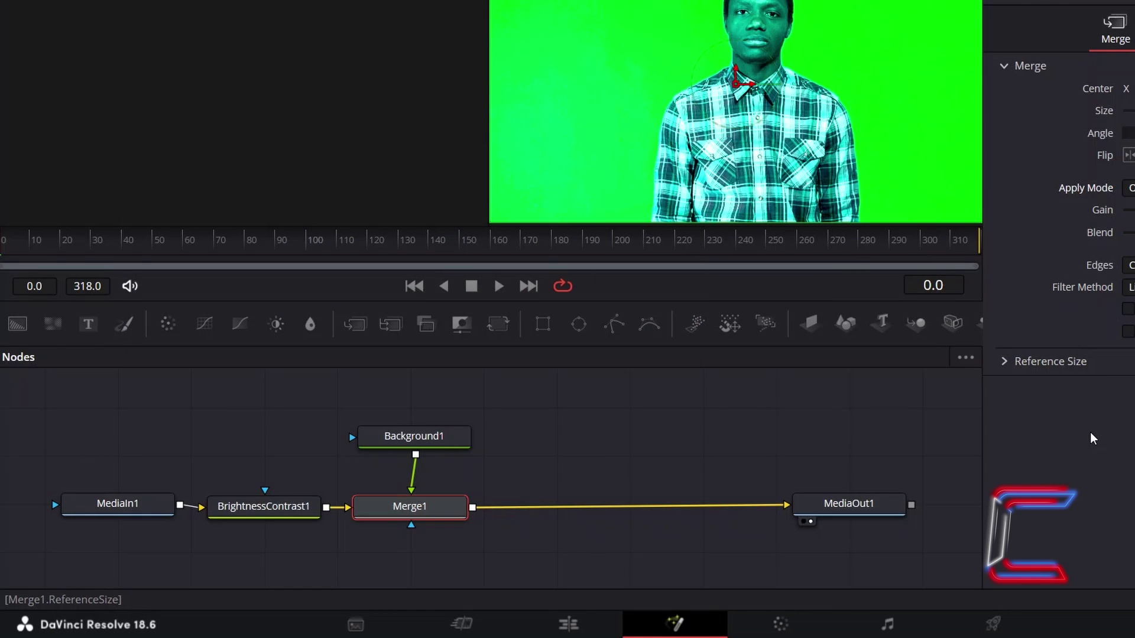
Step: Add an Ultra Keyer after Merge1 and sample the green screen as its key colour
{"action": "key", "text": "shift+space"}
{"action": "type", "text": "Ultra Keyer"}
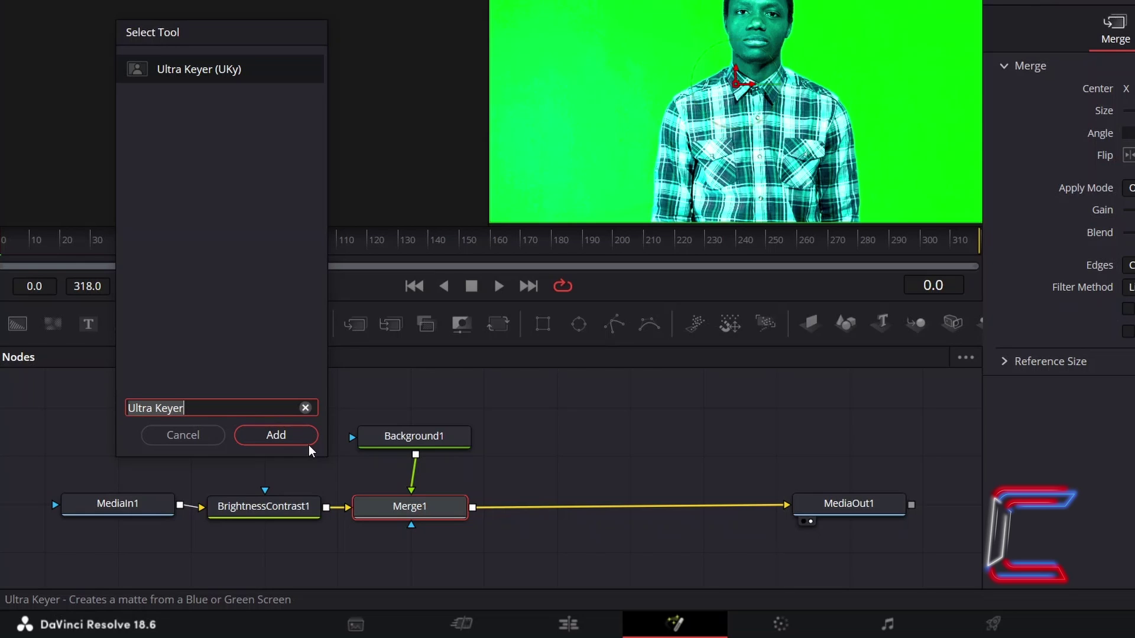
{"action": "left_click", "coordinate": [308, 443]}
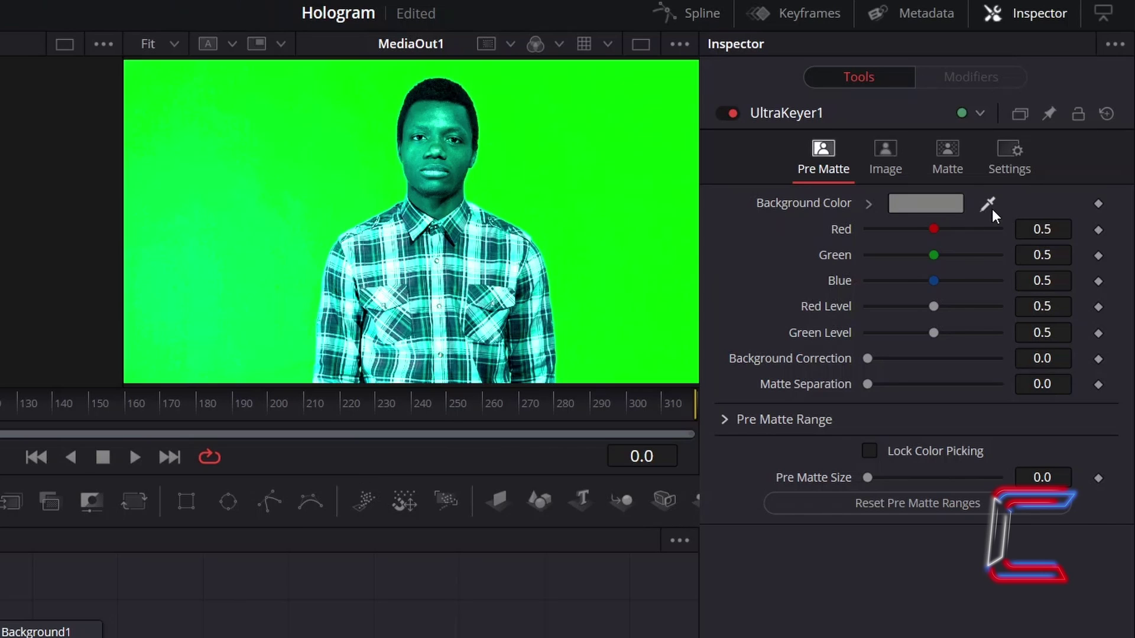
{"action": "left_click_drag", "start_coordinate": [992, 208], "coordinate": [591, 106]}
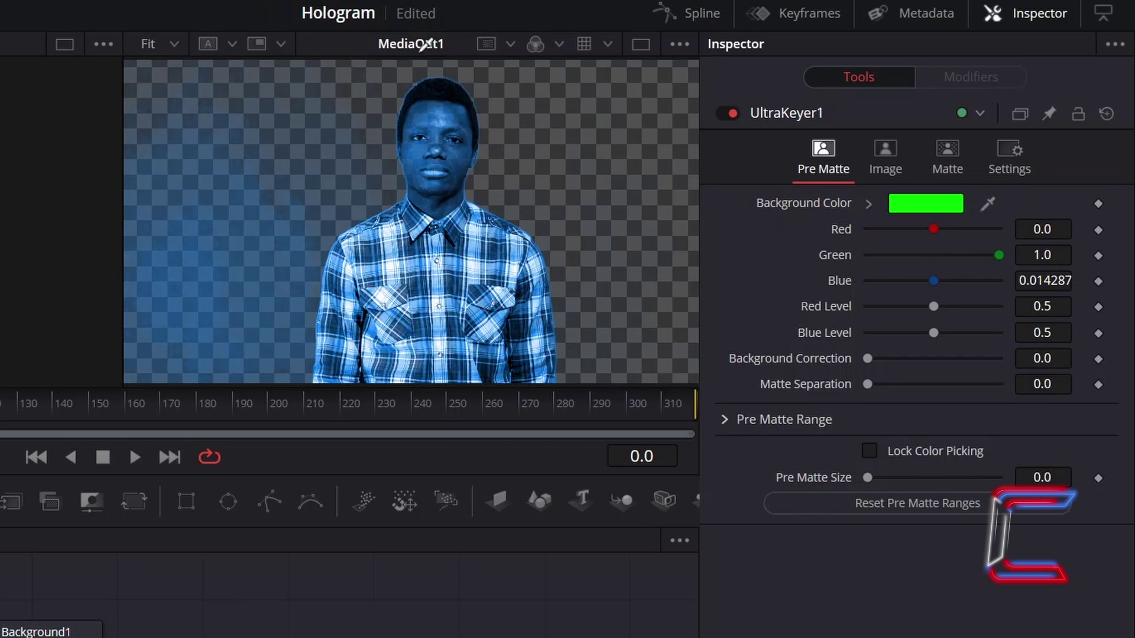
{"action": "left_click_drag", "start_coordinate": [424, 44], "coordinate": [414, 87]}
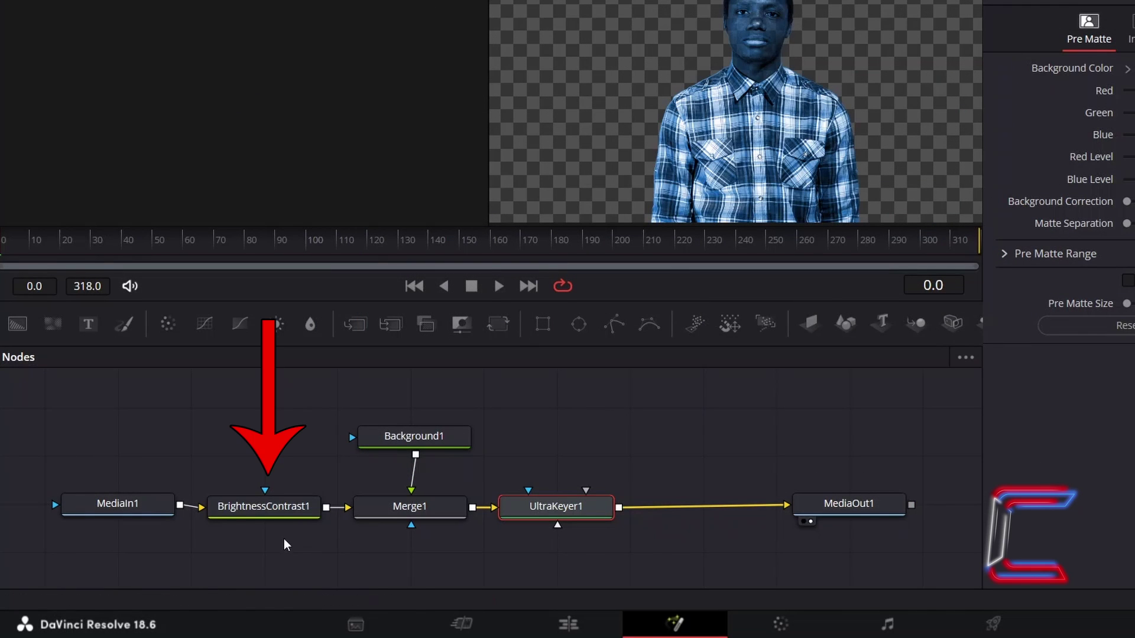
Step: Set BrightnessContrast1's Contrast to 0.35 and Brightness to 0.1
{"action": "left_click", "coordinate": [283, 510]}
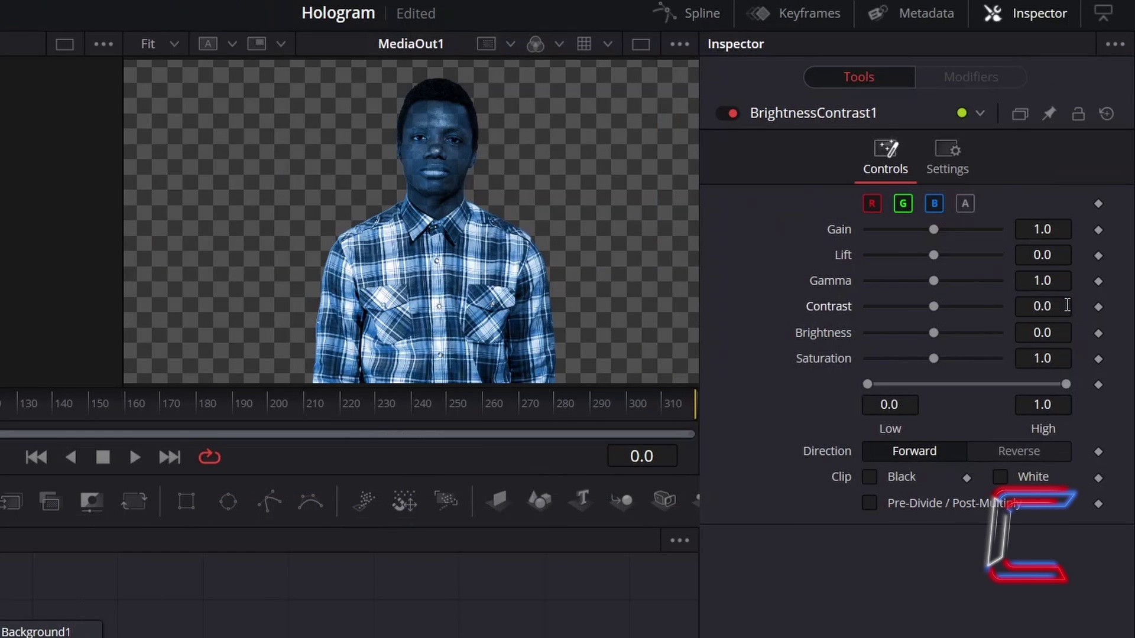
{"action": "left_click", "coordinate": [1067, 305]}
{"action": "key", "text": "BackSpace"}
{"action": "type", "text": "35"}
{"action": "key", "text": "Tab"}
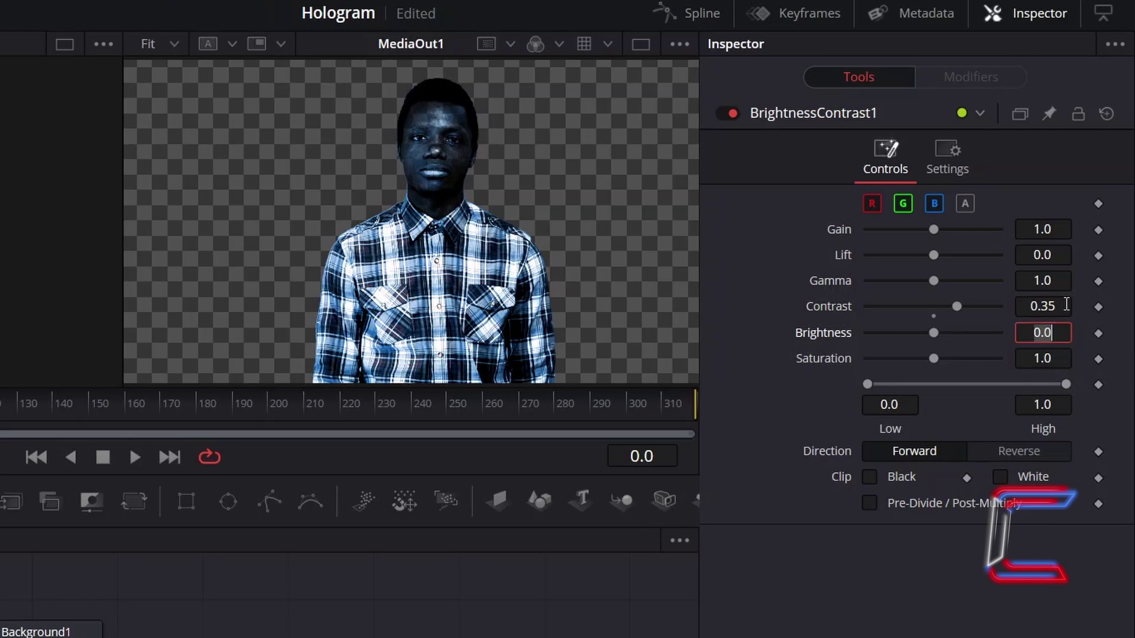
{"action": "type", "text": ".1"}
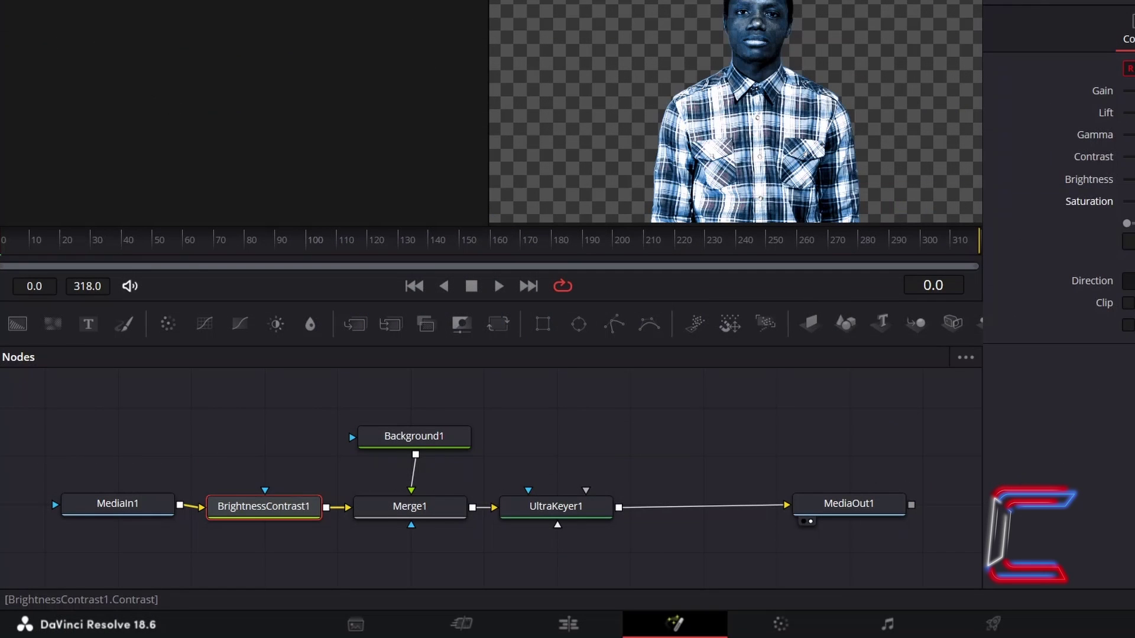
Step: Add a Soft Glow node after UltraKeyer1
{"action": "left_click", "coordinate": [594, 503]}
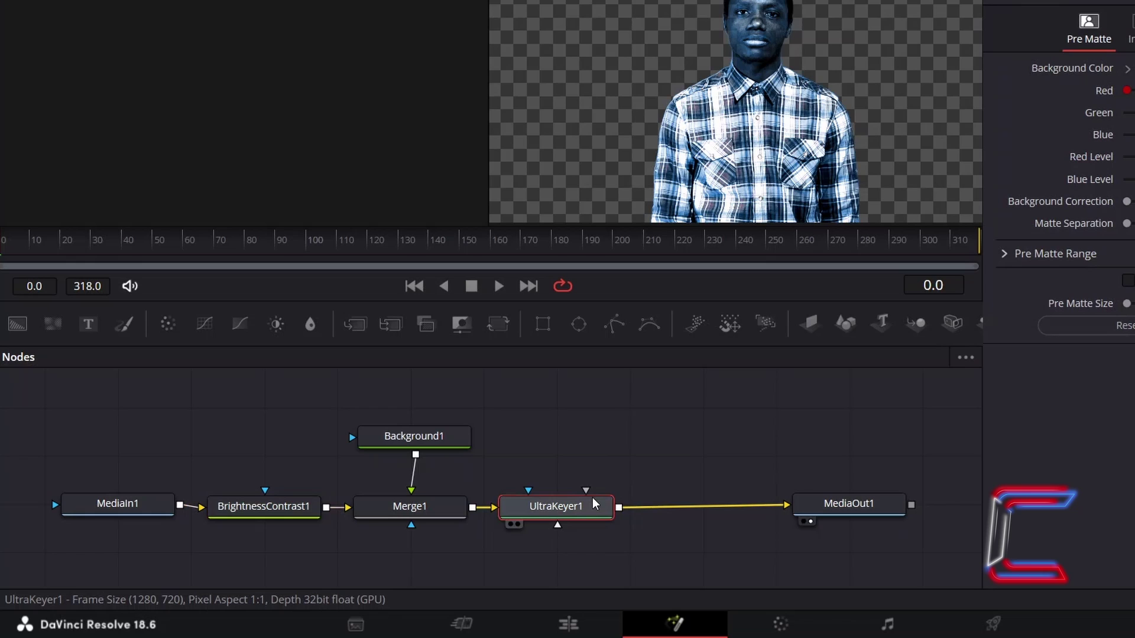
{"action": "key", "text": "shift+space"}
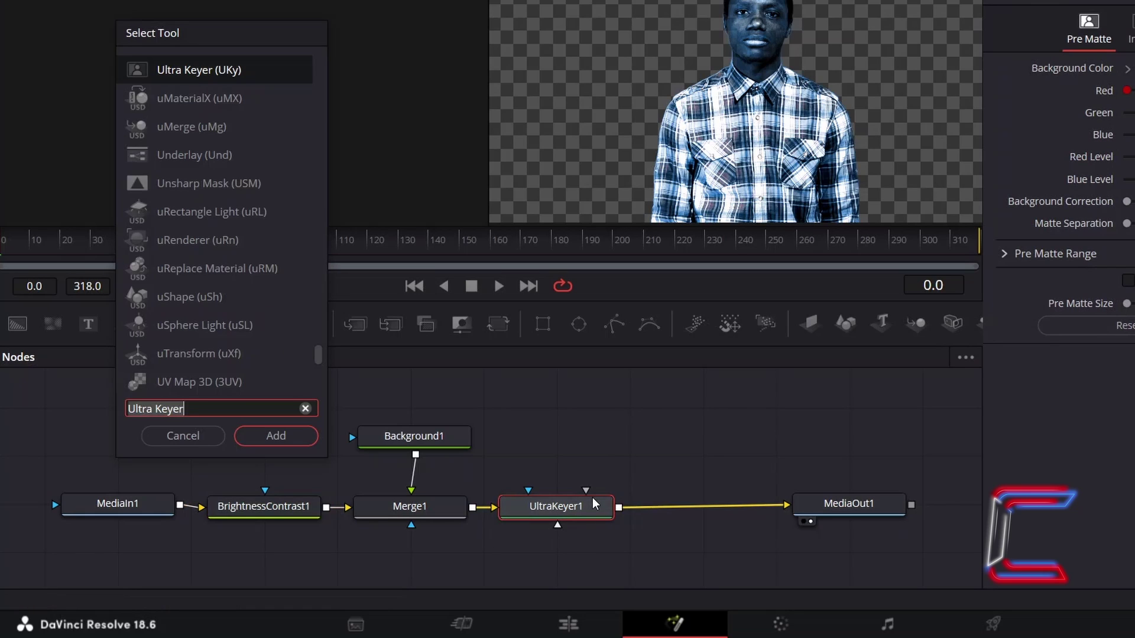
{"action": "type", "text": "Soft Glow"}
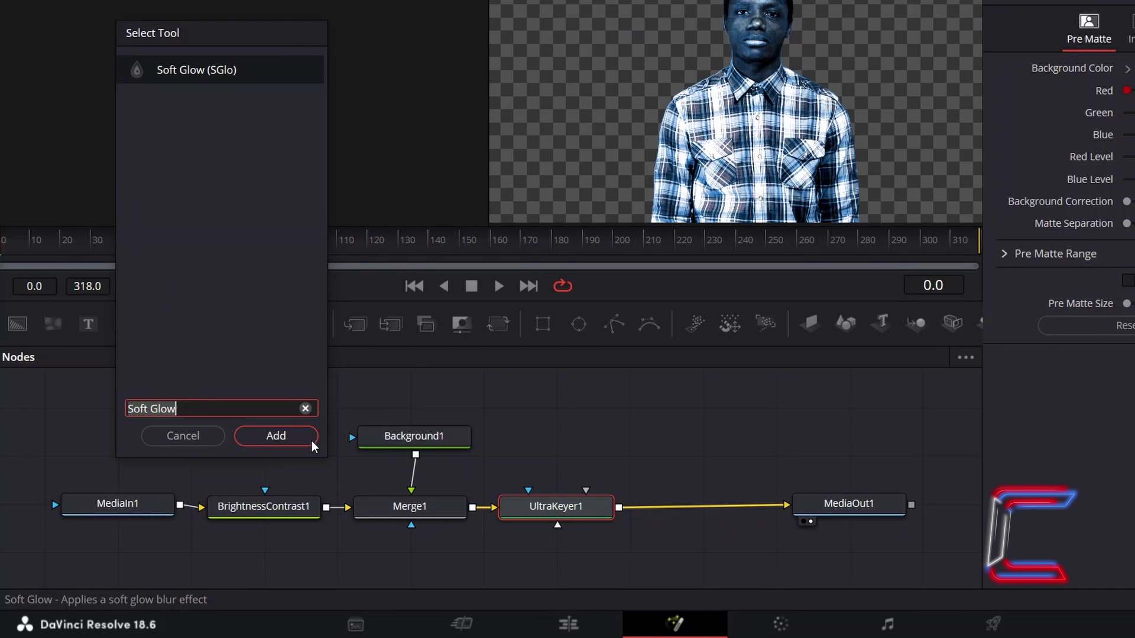
{"action": "left_click", "coordinate": [311, 441]}
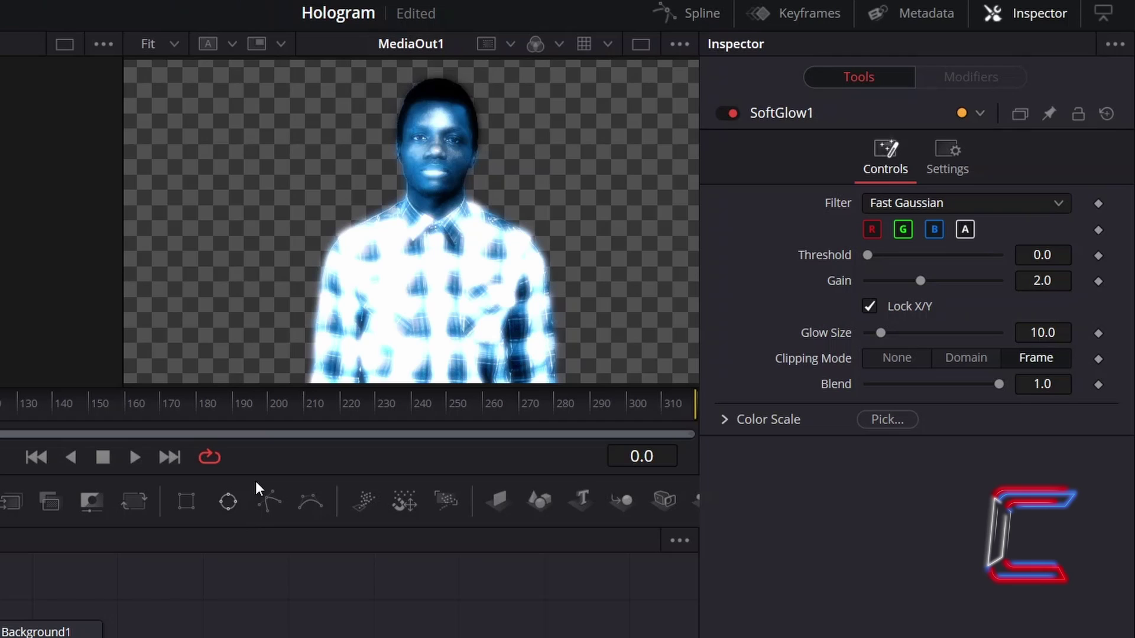
Step: Give SoftGlow1 Gain 0.3 and Glow Size 15, with the blue channel turned off
{"action": "left_click", "coordinate": [1042, 280]}
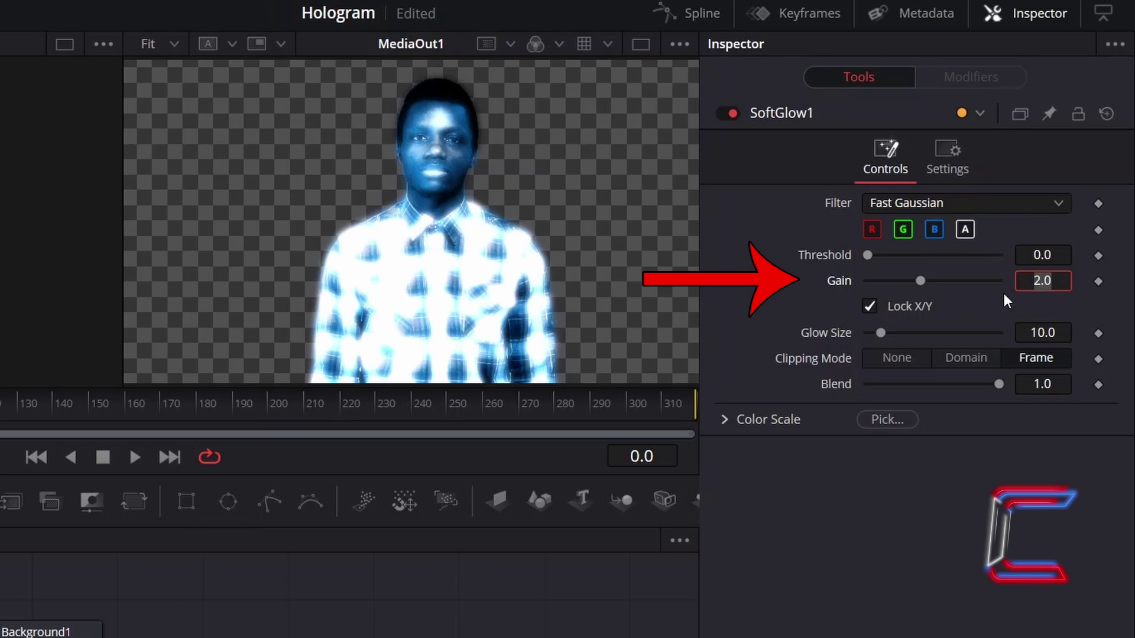
{"action": "type", "text": ".3"}
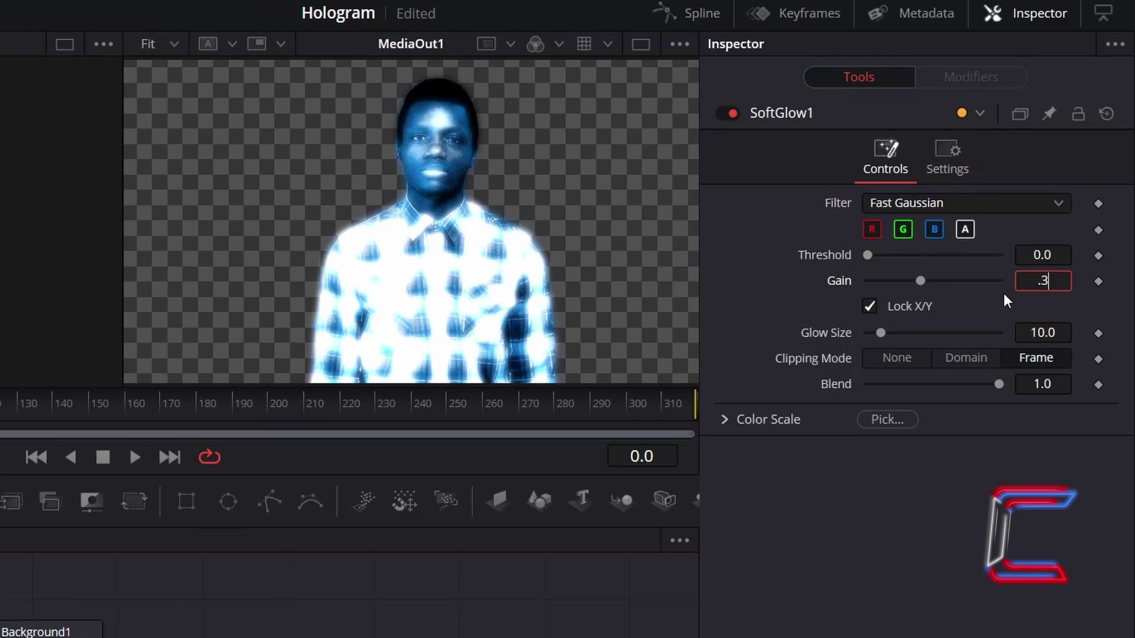
{"action": "key", "text": "Tab"}
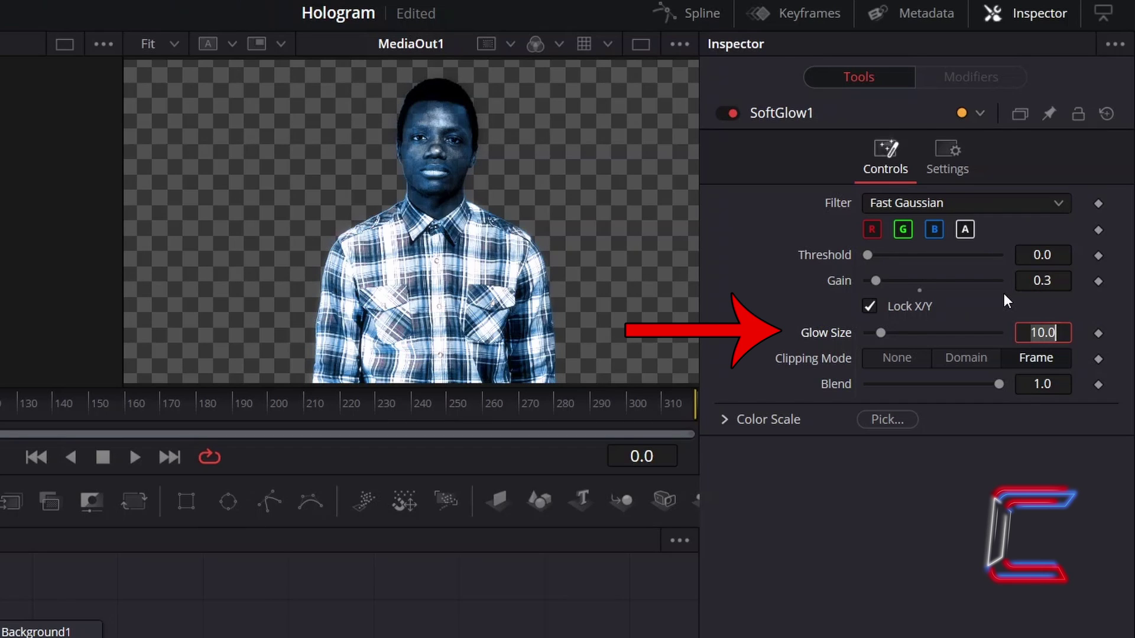
{"action": "type", "text": "15"}
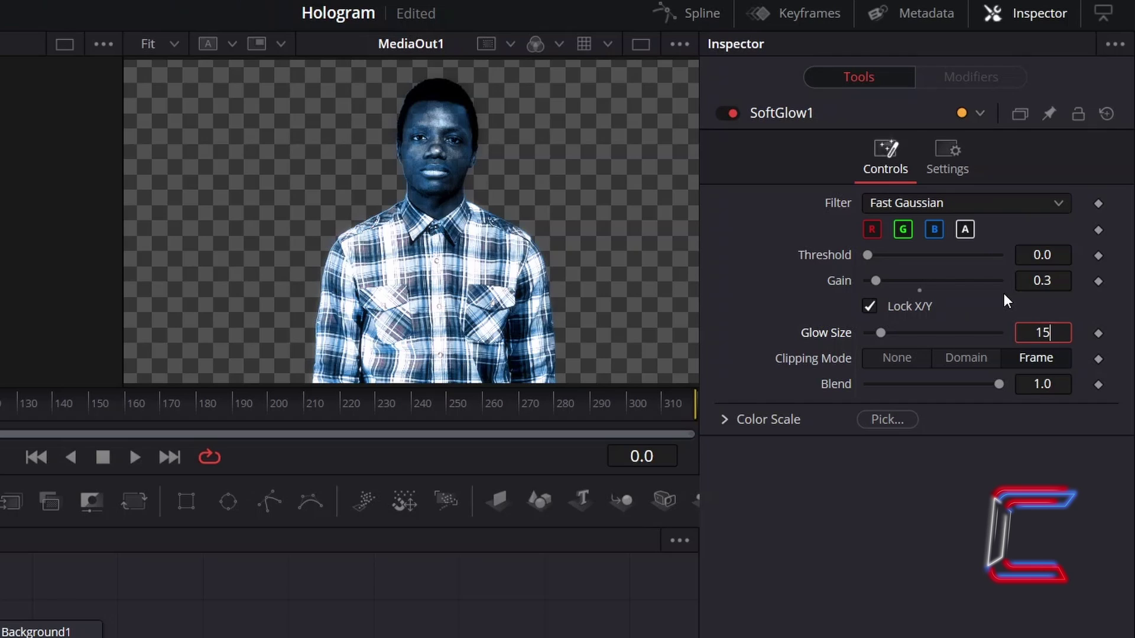
{"action": "key", "text": "Tab"}
{"action": "left_click", "coordinate": [943, 424]}
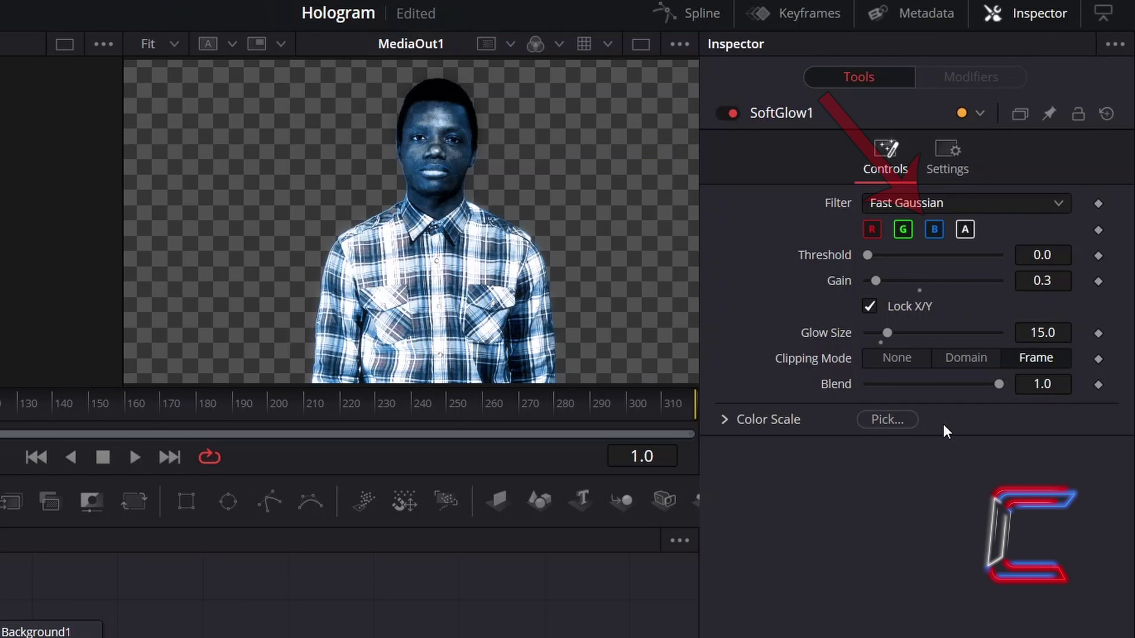
{"action": "left_click", "coordinate": [932, 230]}
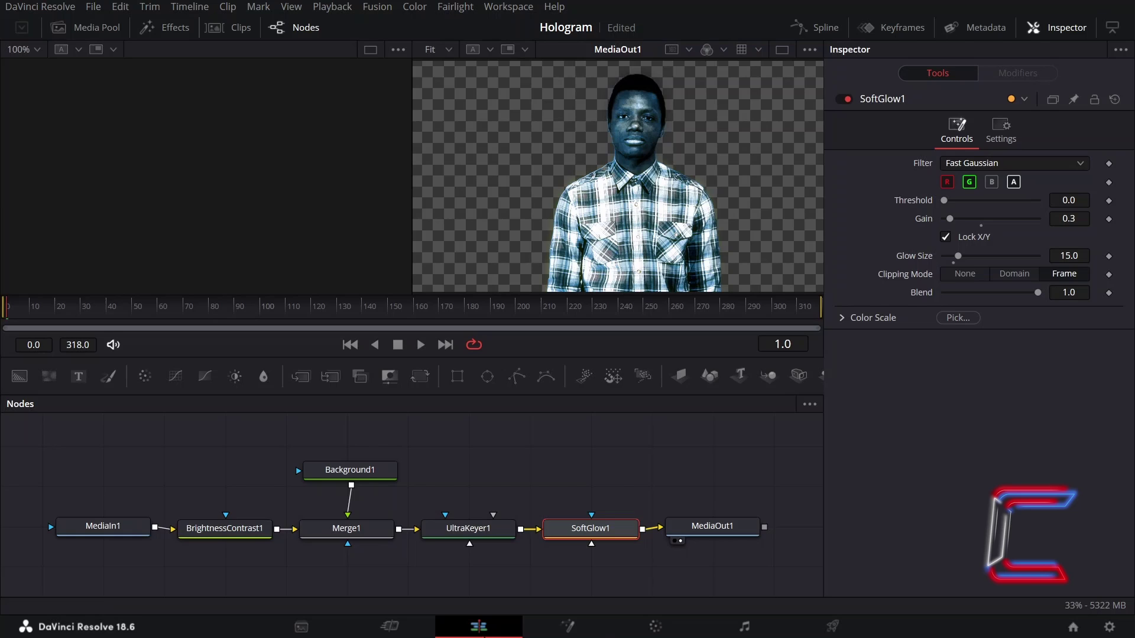
Step: On the Edit page, find Flicker Addition in Open FX and drop it onto the V1 clip
{"action": "left_click", "coordinate": [479, 625]}
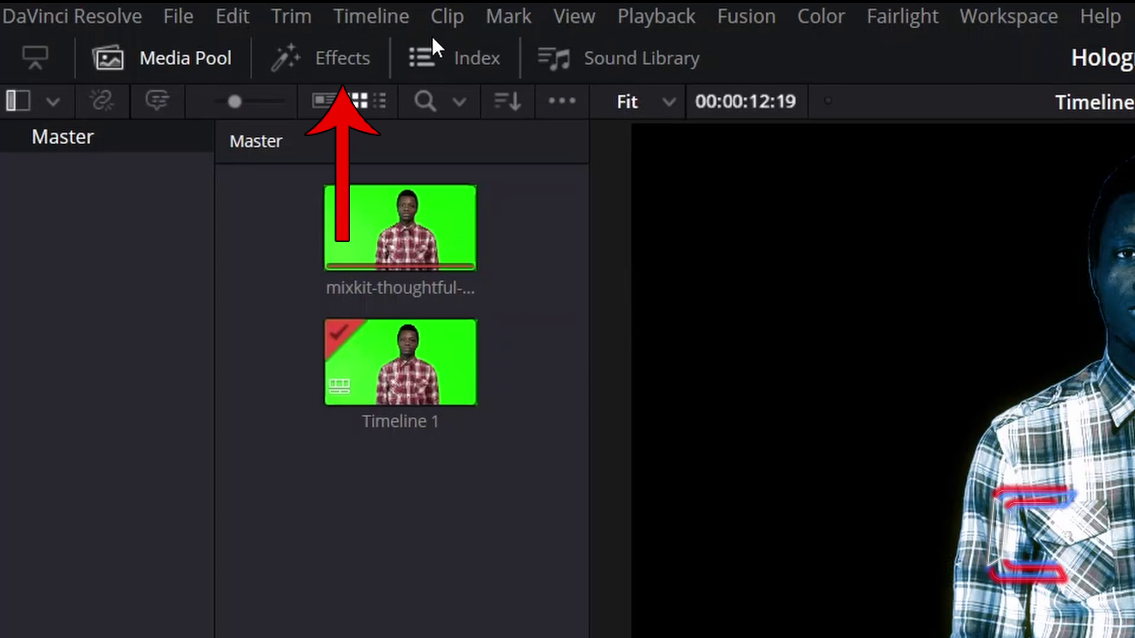
{"action": "left_click", "coordinate": [361, 67]}
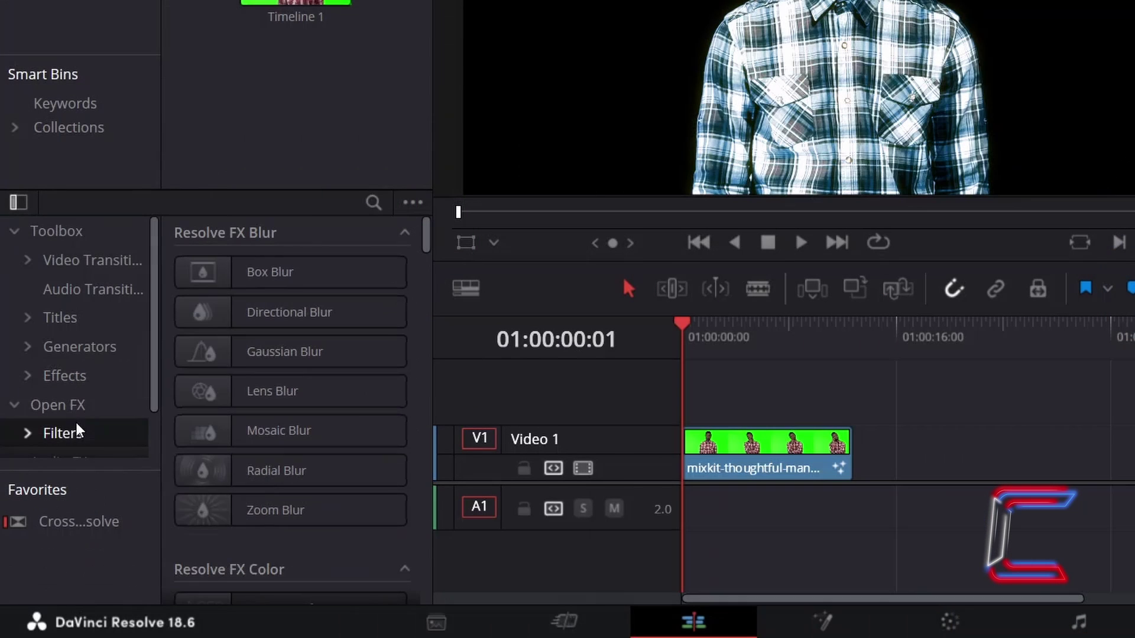
{"action": "left_click", "coordinate": [95, 407]}
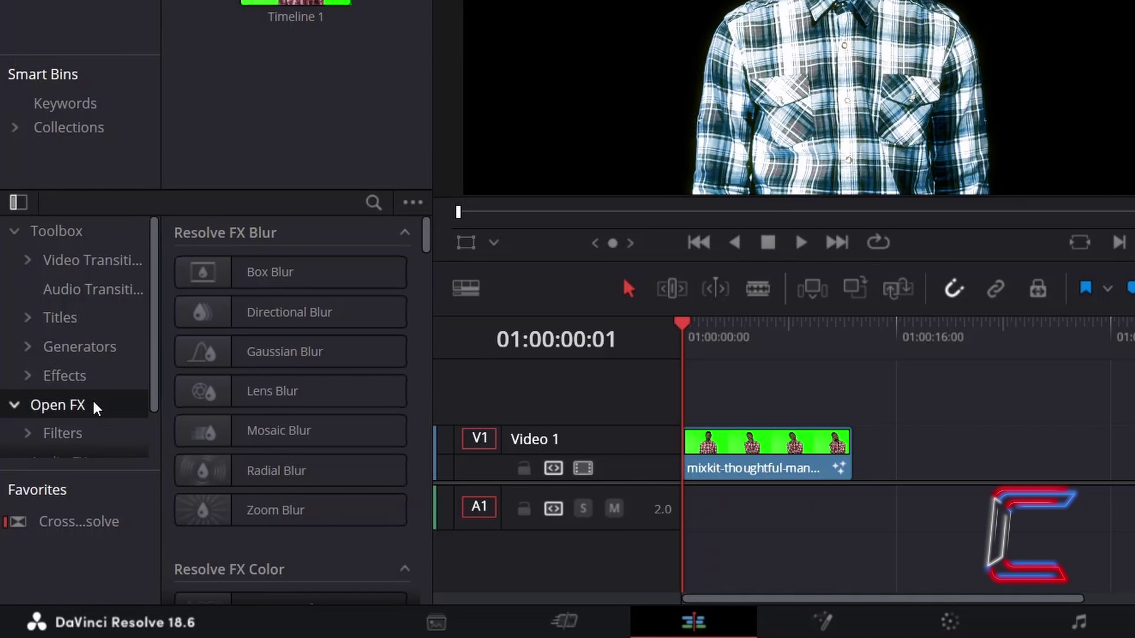
{"action": "left_click", "coordinate": [374, 204]}
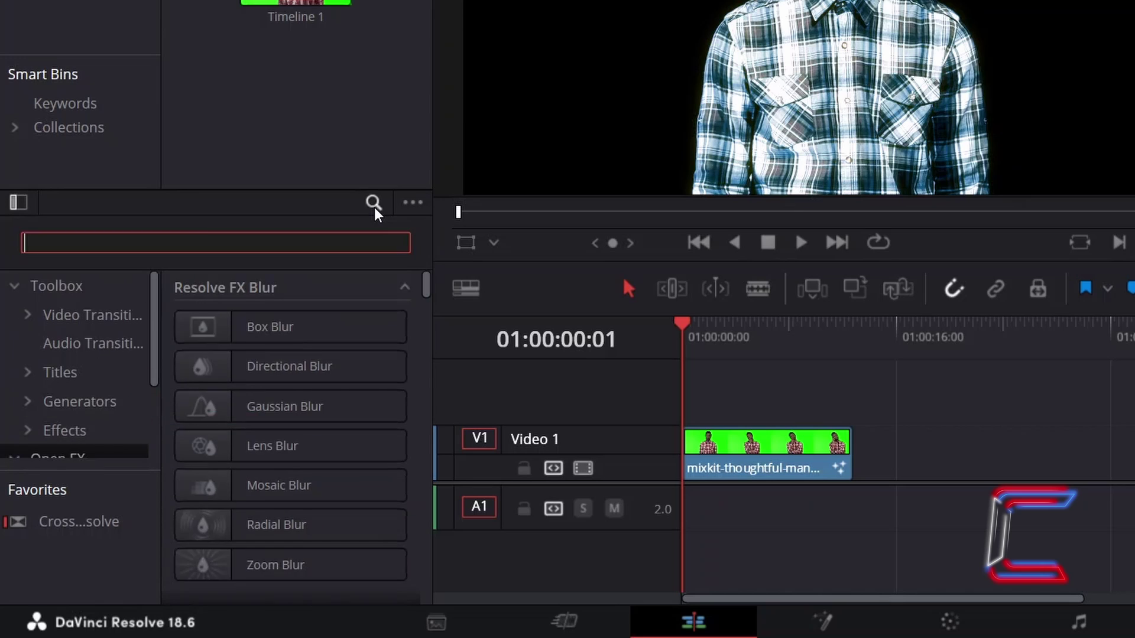
{"action": "left_click", "coordinate": [374, 204]}
{"action": "left_click", "coordinate": [373, 204]}
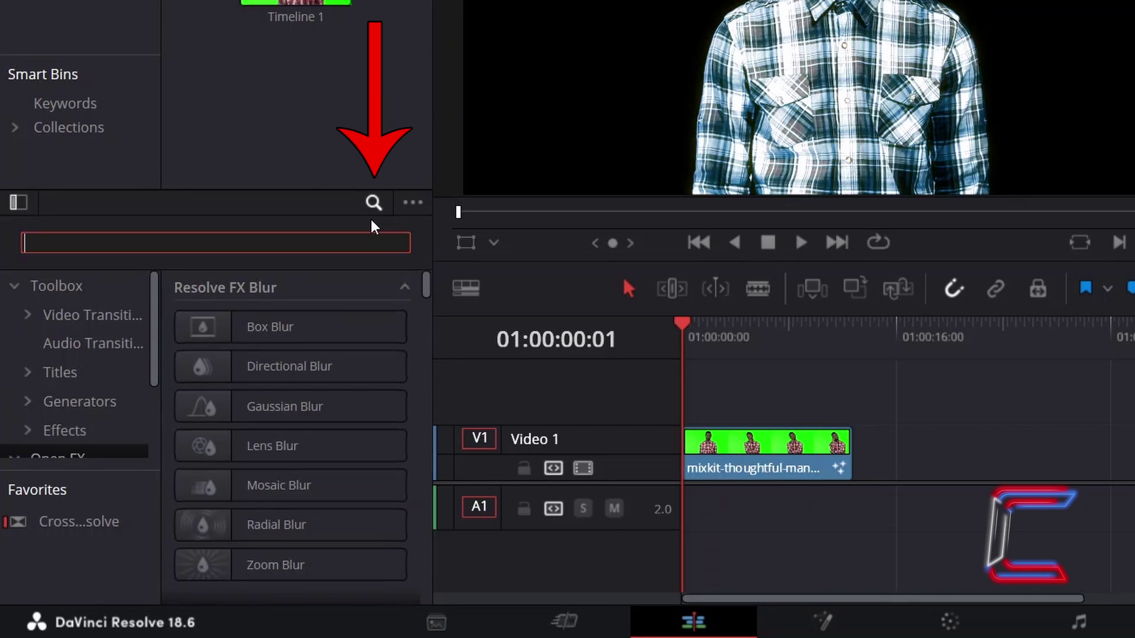
{"action": "type", "text": "fl"}
{"action": "left_click", "coordinate": [349, 338]}
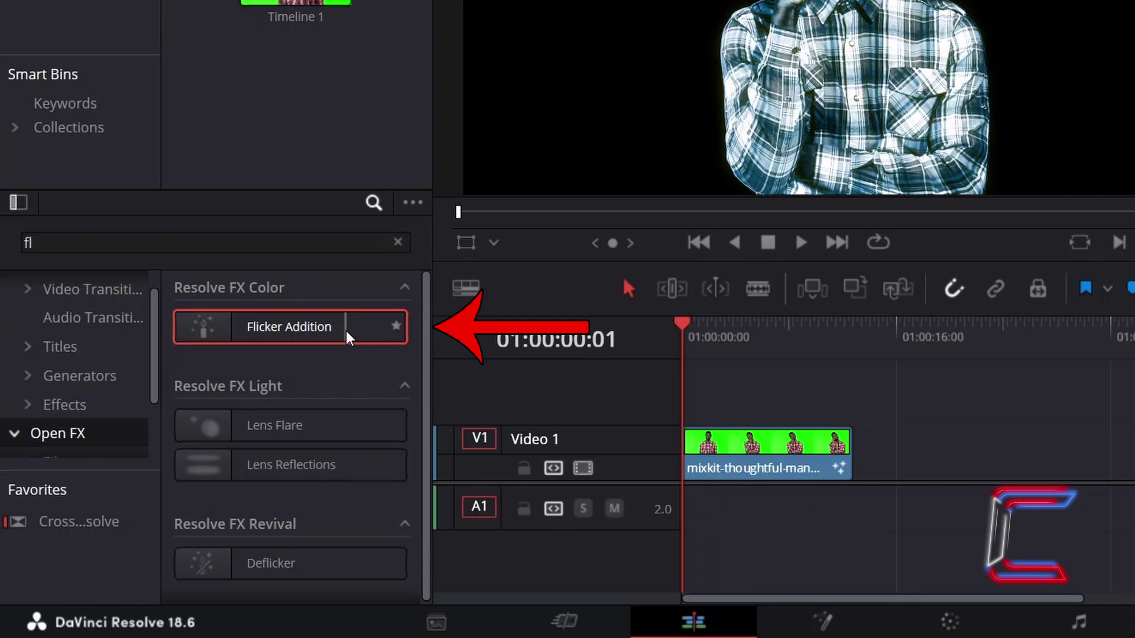
{"action": "left_click_drag", "start_coordinate": [523, 471], "coordinate": [714, 459]}
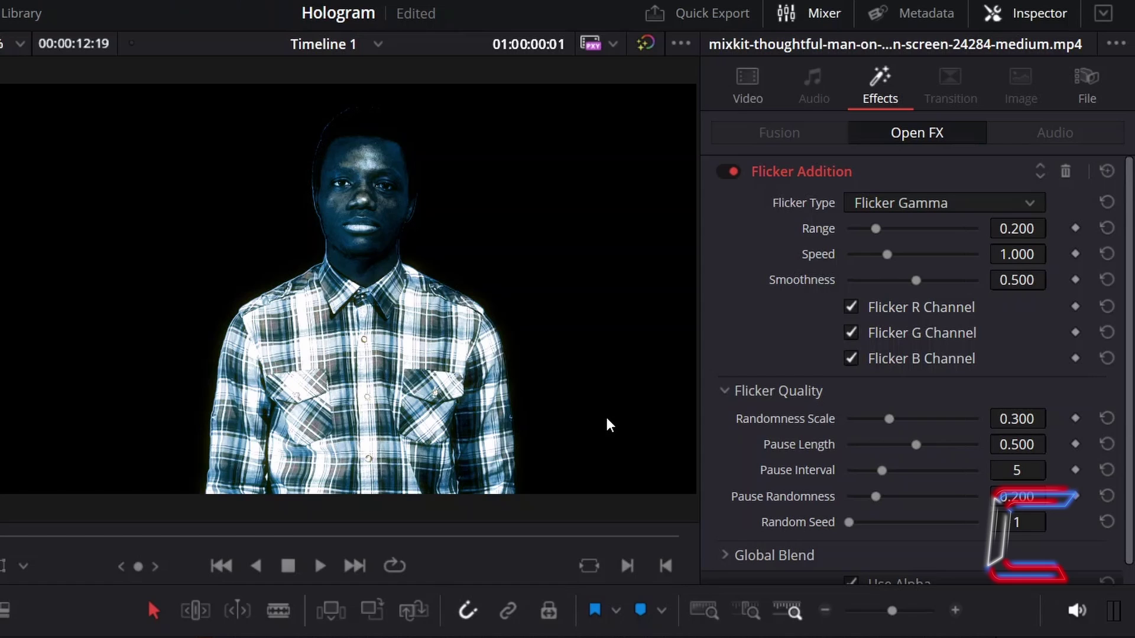
Step: Set Flicker Addition to Flicker Gain with Range 0.1, Speed 0.3 and Smoothness 1.0
{"action": "left_click", "coordinate": [894, 204]}
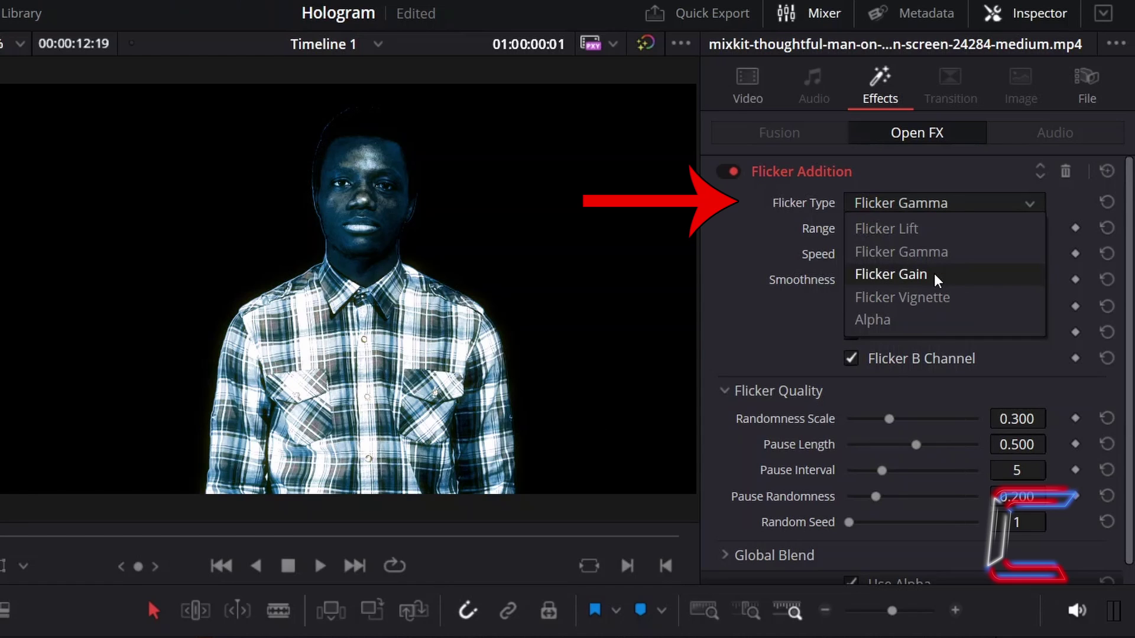
{"action": "left_click", "coordinate": [934, 273]}
{"action": "left_click", "coordinate": [1026, 228]}
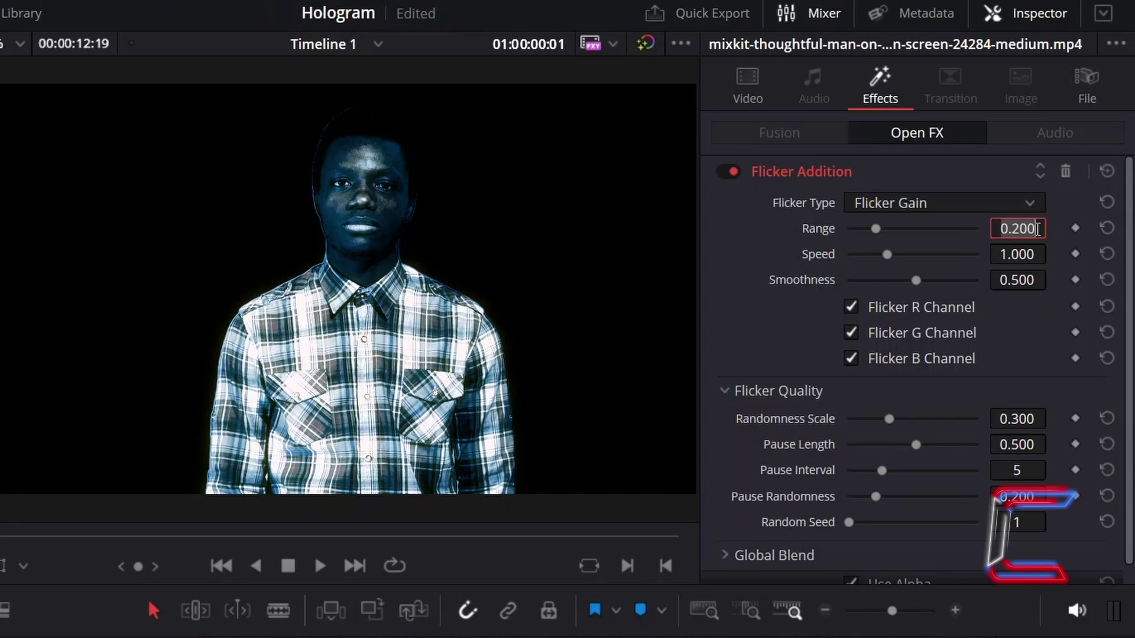
{"action": "type", "text": ".1"}
{"action": "key", "text": "Return"}
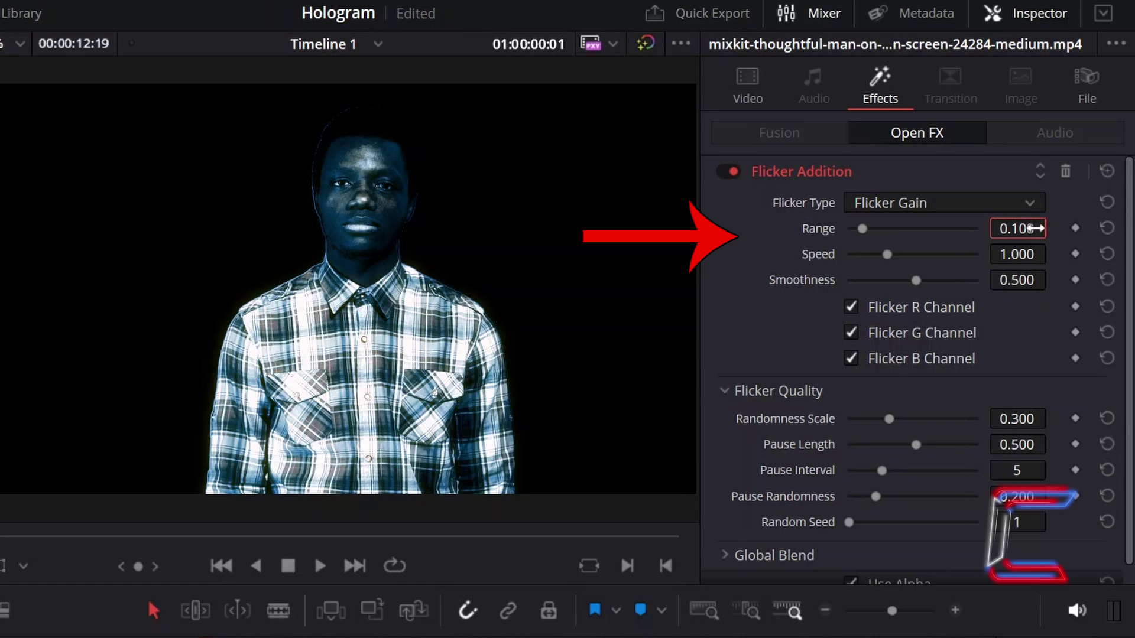
{"action": "left_click", "coordinate": [1029, 254]}
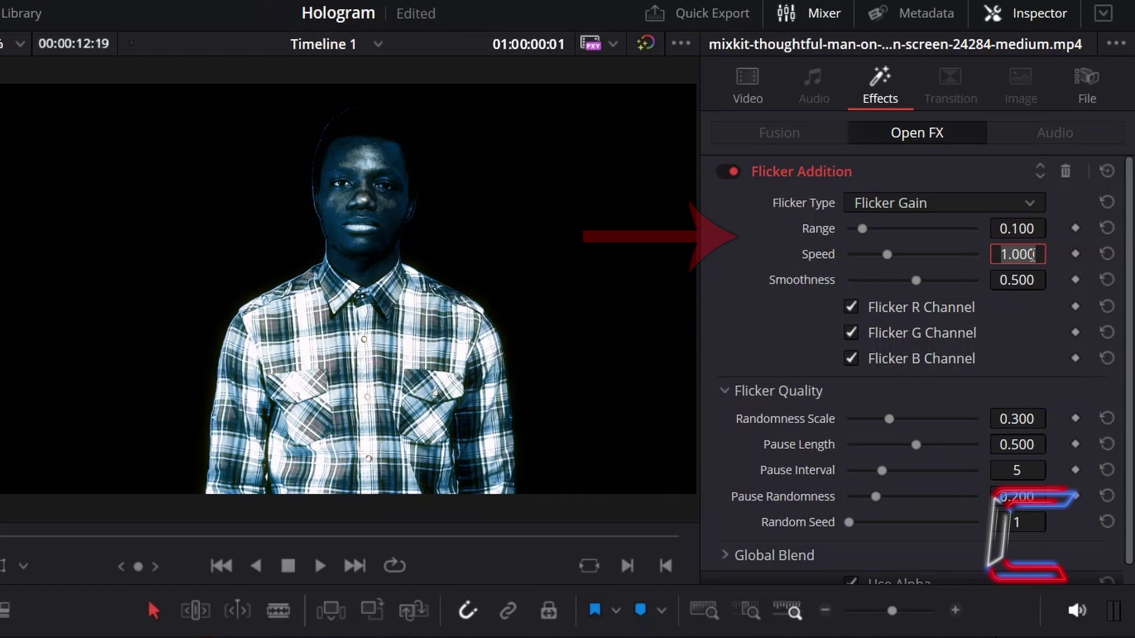
{"action": "type", "text": "."}
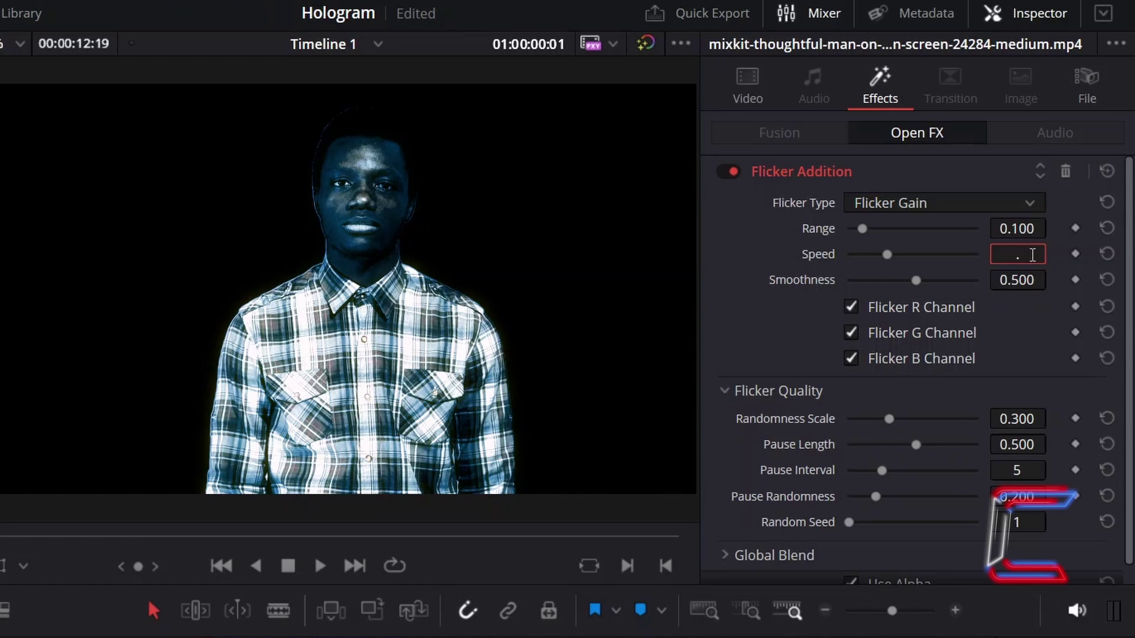
{"action": "type", "text": "3"}
{"action": "key", "text": "Return"}
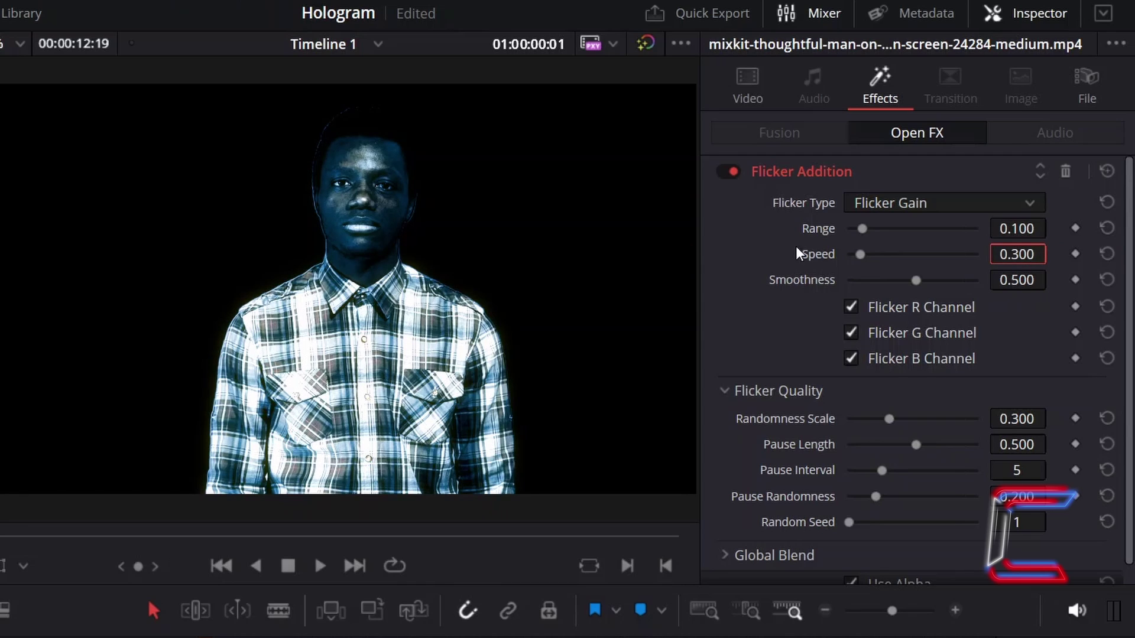
{"action": "left_click_drag", "start_coordinate": [931, 285], "coordinate": [1025, 323]}
{"action": "scroll", "coordinate": [1042, 337], "scroll_direction": "down", "scroll_amount": 1}
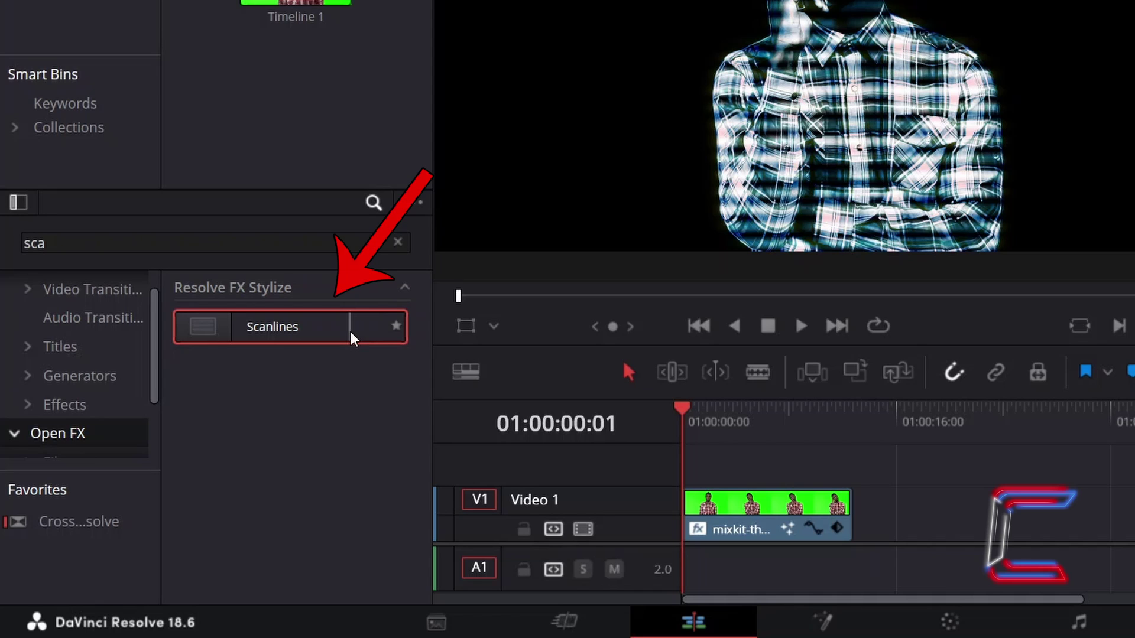
Step: Drop Scanlines onto the V1 clip and set its Line Frequency to 12.5
{"action": "left_click_drag", "start_coordinate": [353, 338], "coordinate": [786, 520]}
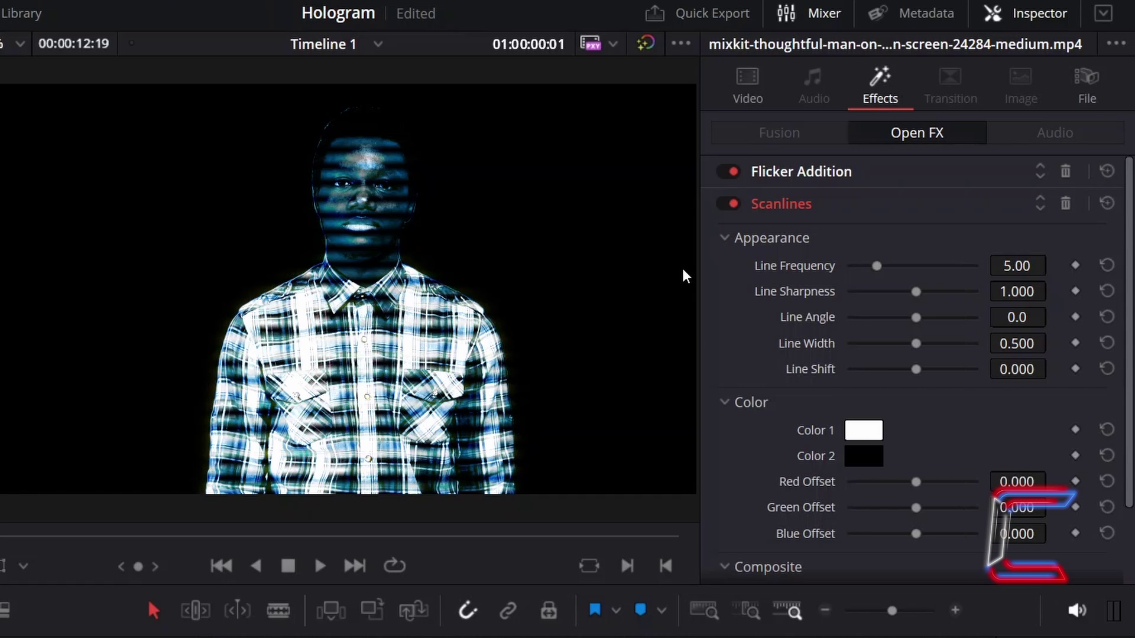
{"action": "scroll", "coordinate": [946, 296], "scroll_direction": "down", "scroll_amount": 1}
{"action": "left_click", "coordinate": [1017, 237]}
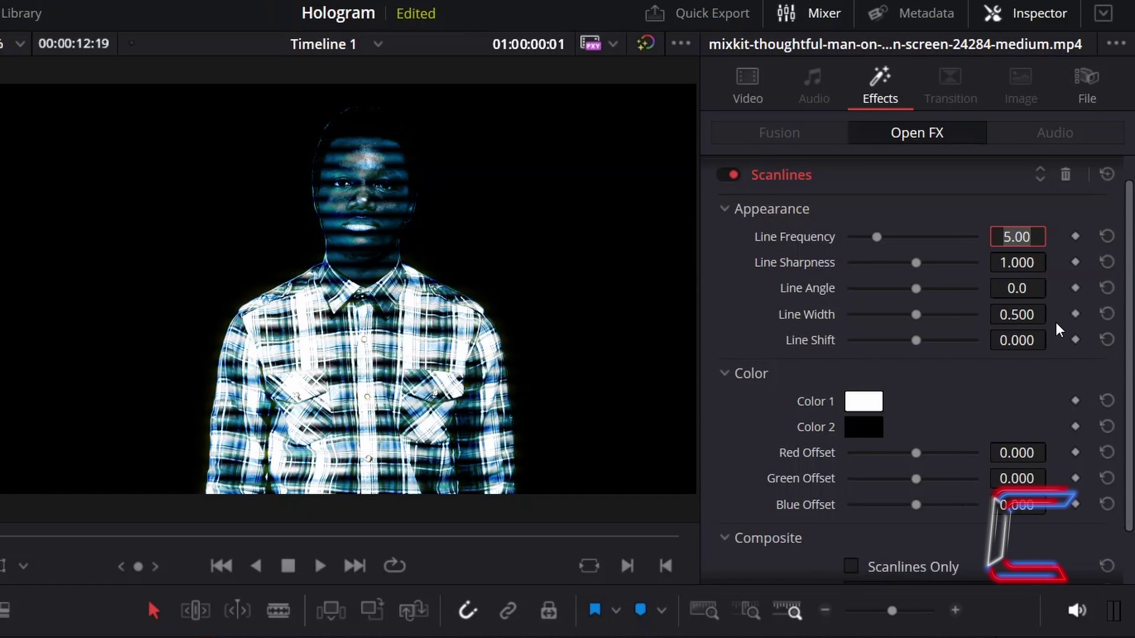
{"action": "type", "text": "12."}
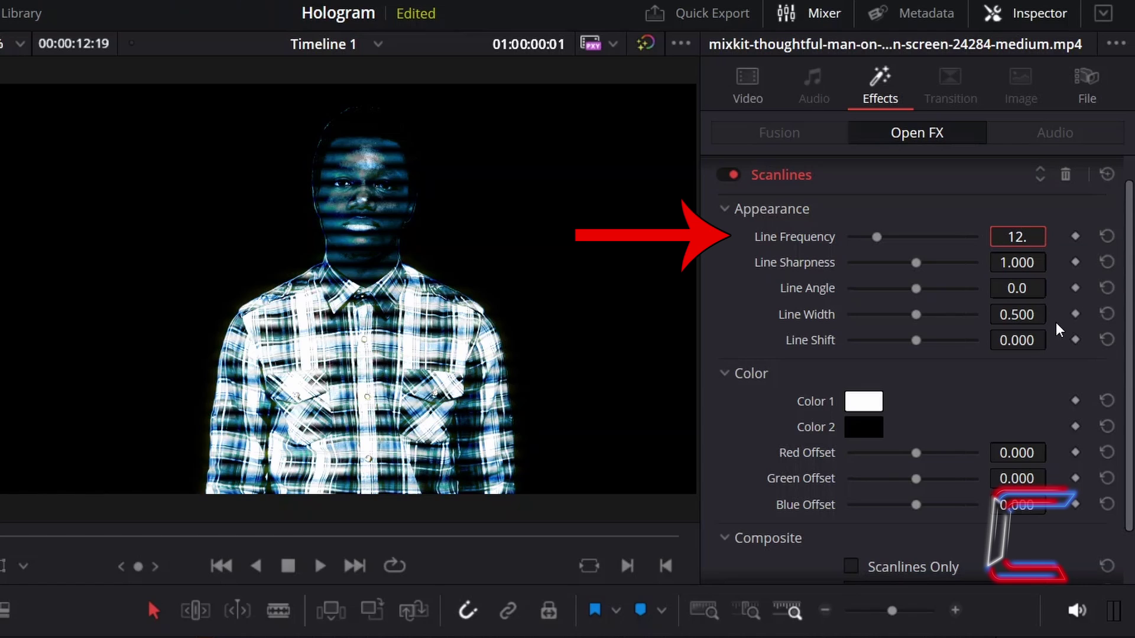
{"action": "type", "text": "5"}
{"action": "key", "text": "Return"}
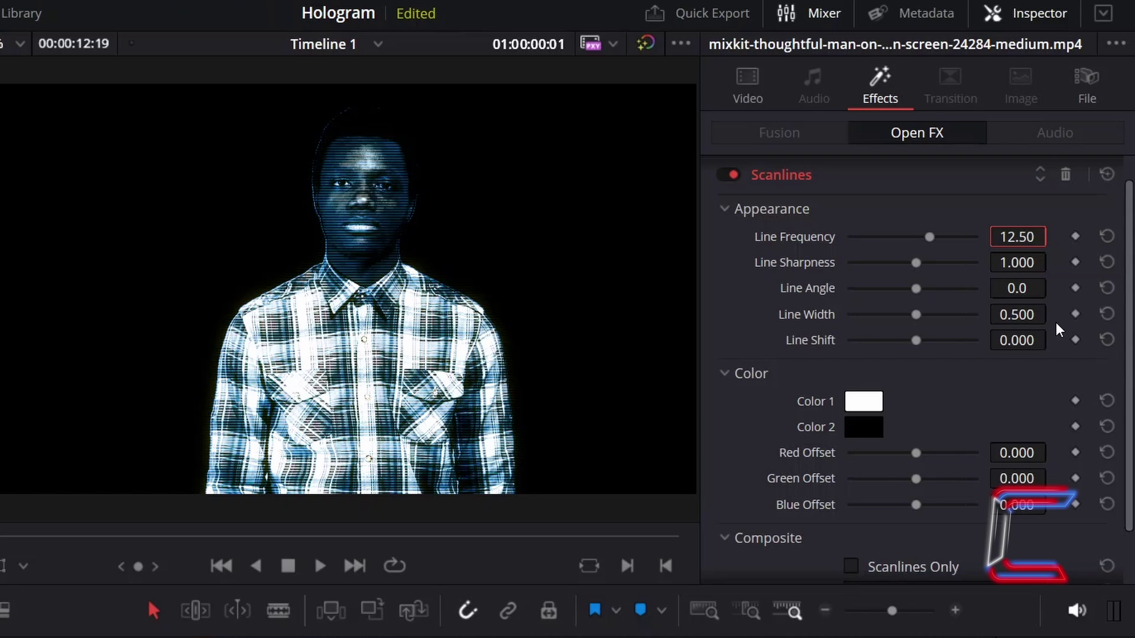
Step: Try different X and Y positions for the clip in the Inspector, then reset both to zero
{"action": "scroll", "coordinate": [1056, 321], "scroll_direction": "down", "scroll_amount": 2}
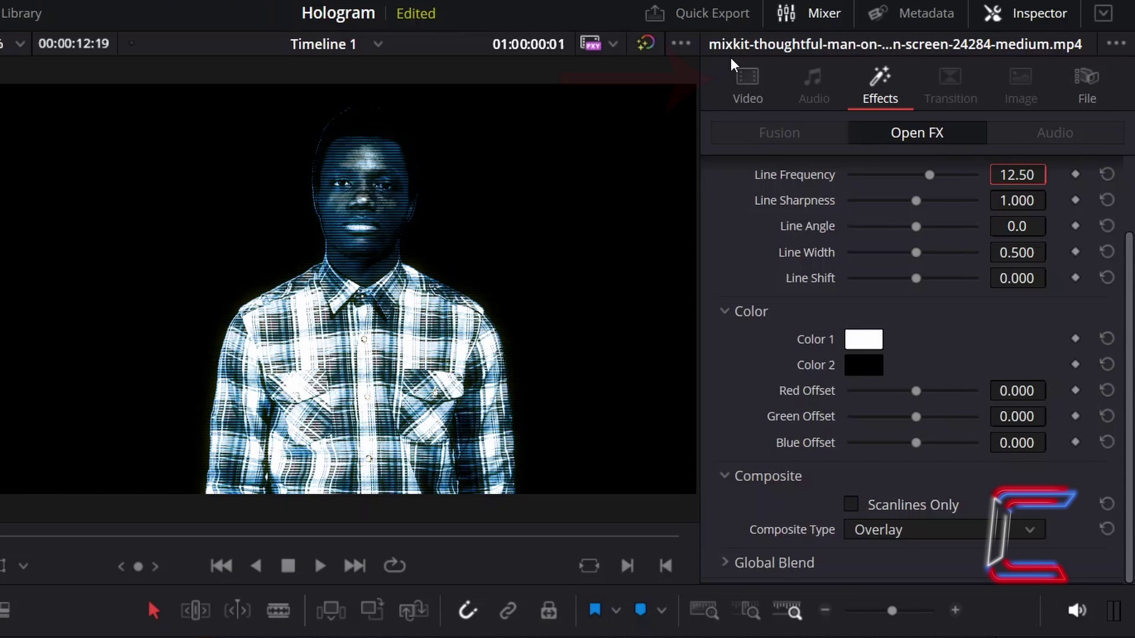
{"action": "left_click", "coordinate": [742, 79]}
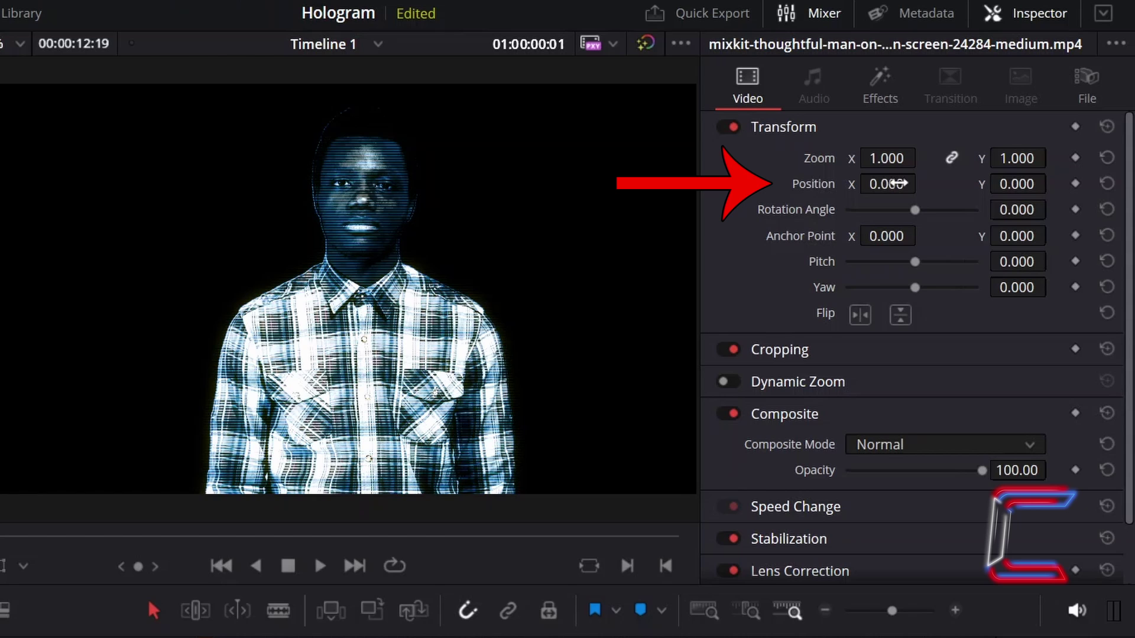
{"action": "left_click_drag", "start_coordinate": [886, 183], "coordinate": [851, 184]}
{"action": "mouse_move", "coordinate": [922, 184]}
{"action": "left_mouse_down"}
{"action": "mouse_move", "coordinate": [1109, 184]}
{"action": "mouse_move", "coordinate": [908, 184]}
{"action": "left_mouse_up"}
{"action": "left_click", "coordinate": [1107, 184]}
{"action": "left_click_drag", "start_coordinate": [1014, 184], "coordinate": [959, 184]}
{"action": "left_click", "coordinate": [1107, 184]}
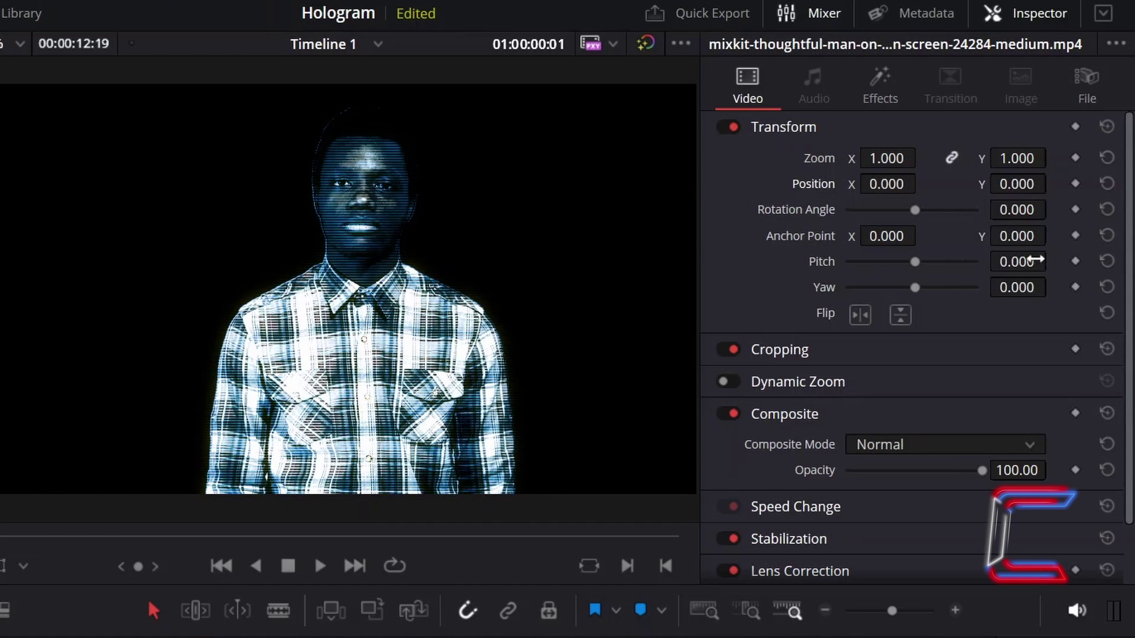
Step: Turn the clip slightly with Yaw and set Composite Opacity to 90
{"action": "left_click_drag", "start_coordinate": [1017, 288], "coordinate": [1127, 287]}
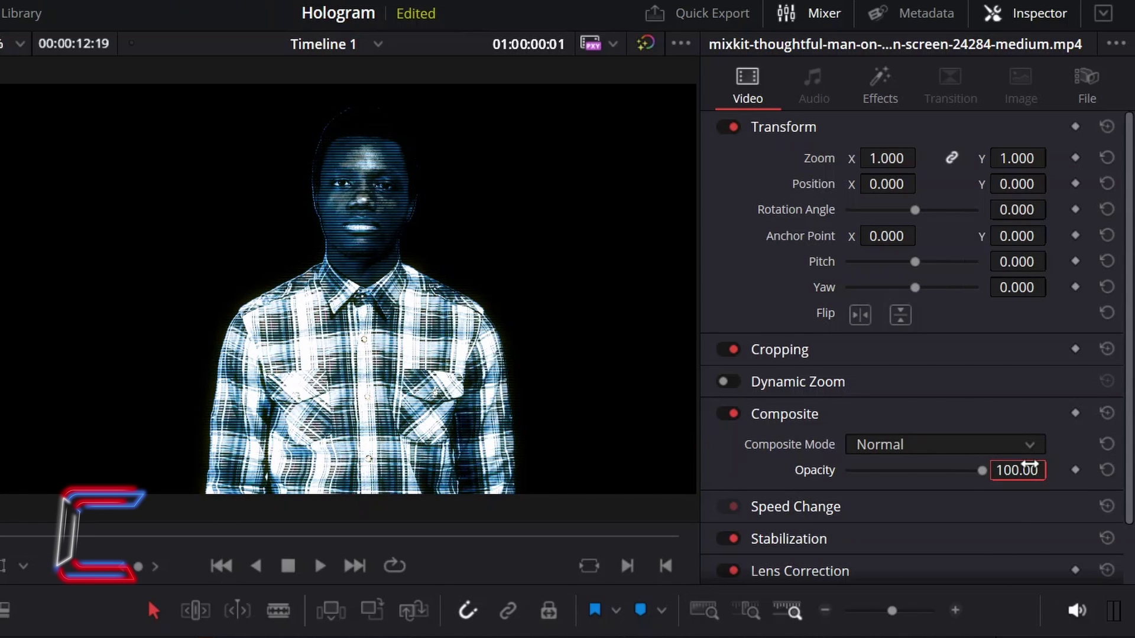
{"action": "type", "text": "90"}
{"action": "key", "text": "Return"}
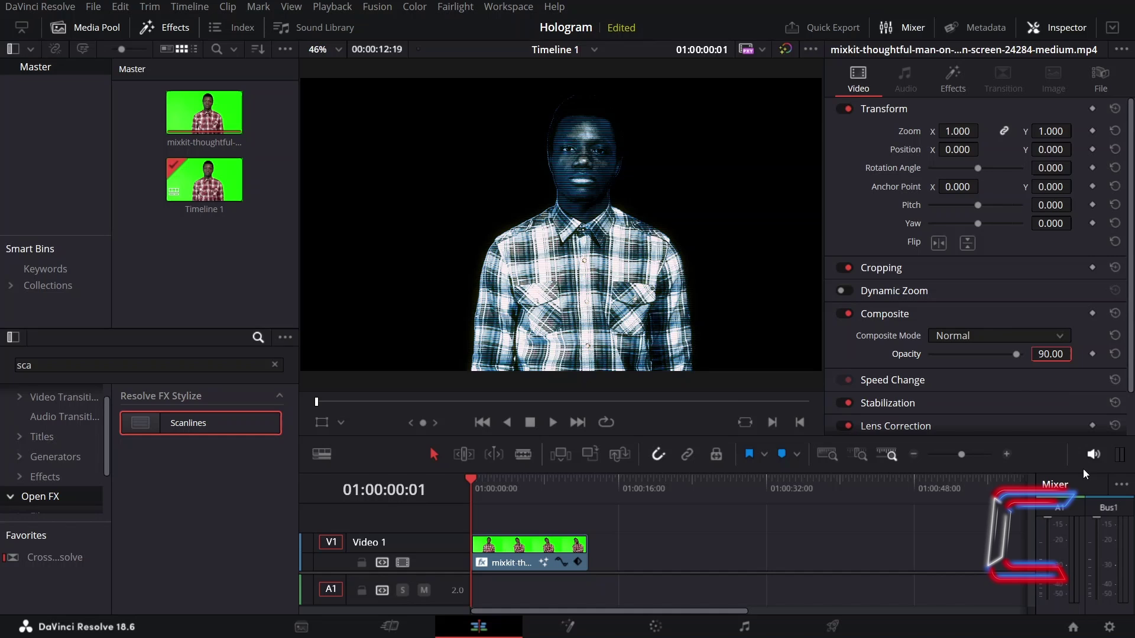
Step: Move the man's clip from V1 up to V2 and place a Texture Background generator on V1
{"action": "left_click_drag", "start_coordinate": [539, 548], "coordinate": [541, 524]}
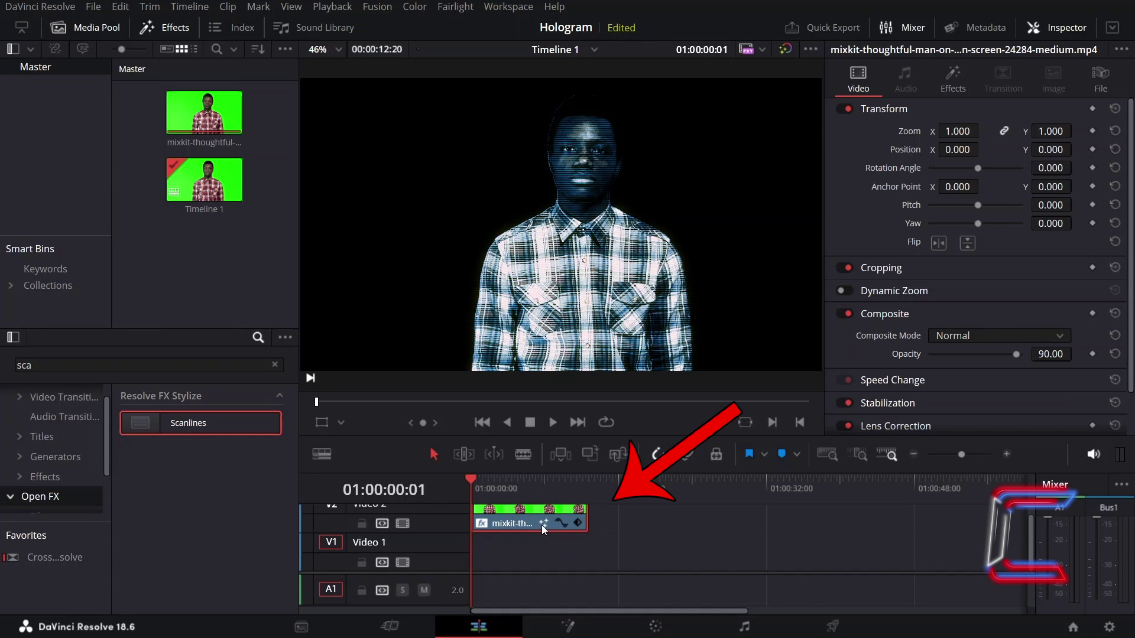
{"action": "left_click_drag", "start_coordinate": [395, 438], "coordinate": [395, 413]}
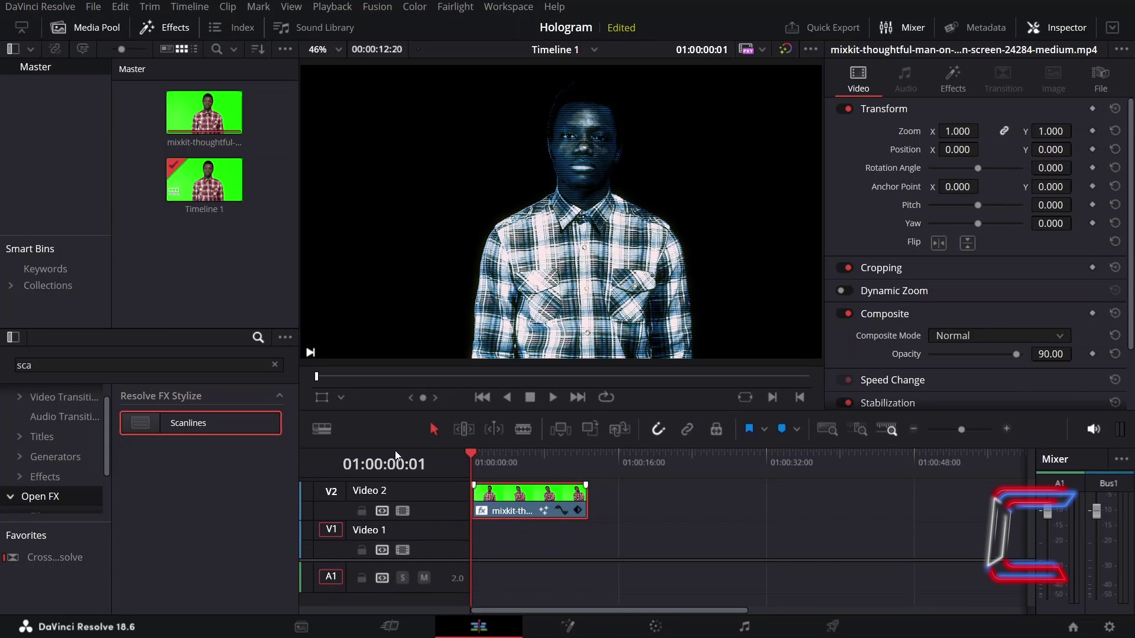
{"action": "left_click", "coordinate": [276, 364]}
{"action": "left_click", "coordinate": [77, 462]}
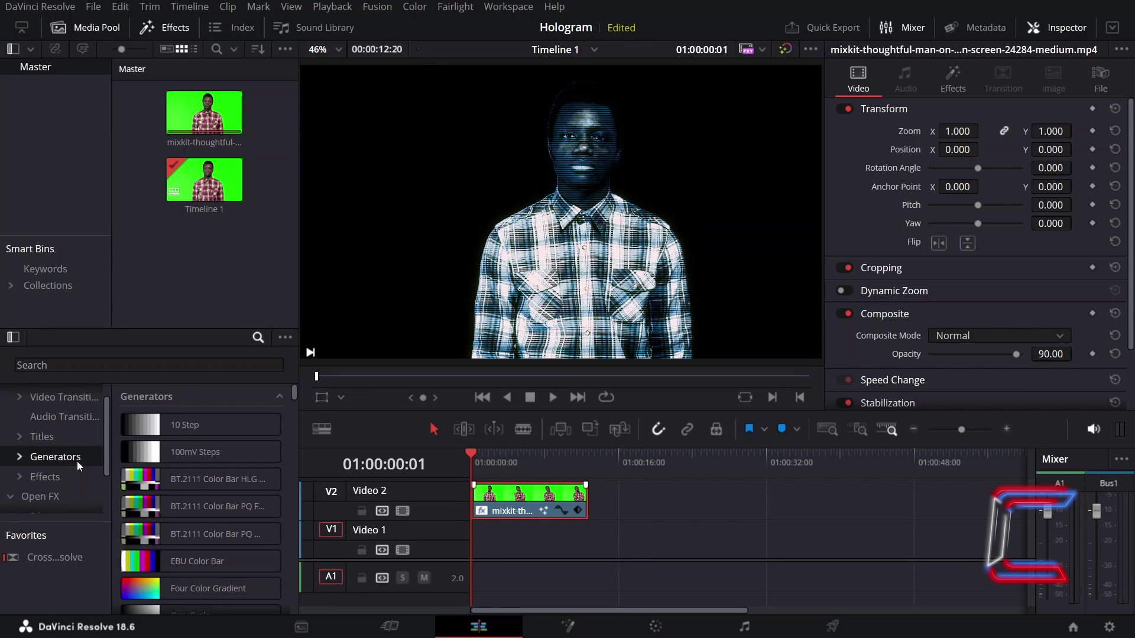
{"action": "left_click_drag", "start_coordinate": [293, 392], "coordinate": [296, 410]}
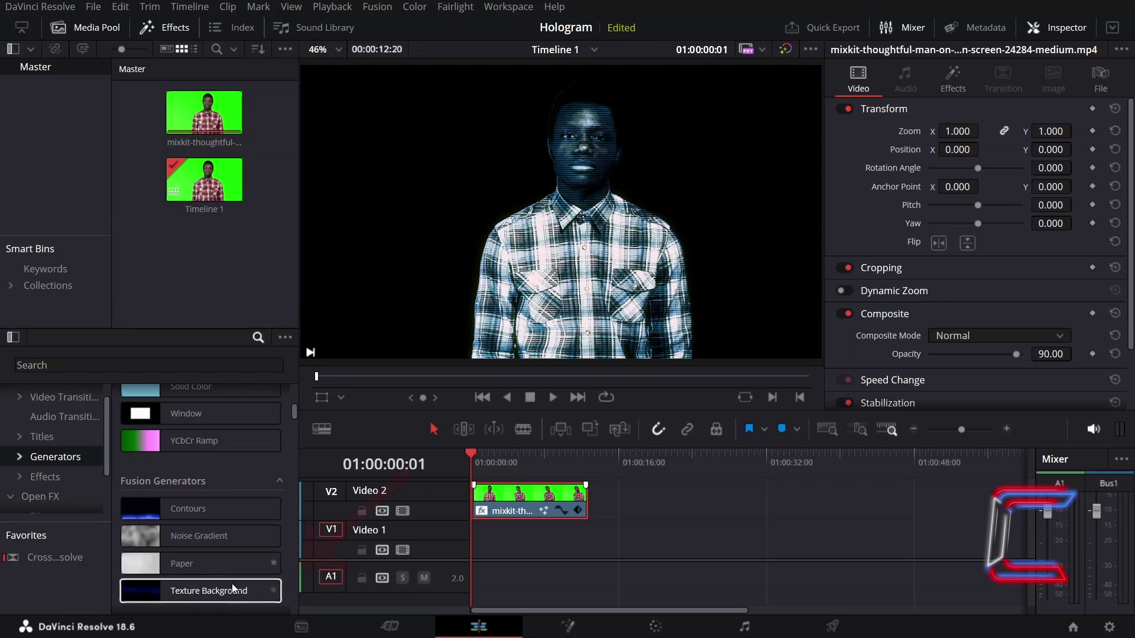
{"action": "left_click_drag", "start_coordinate": [232, 583], "coordinate": [588, 546]}
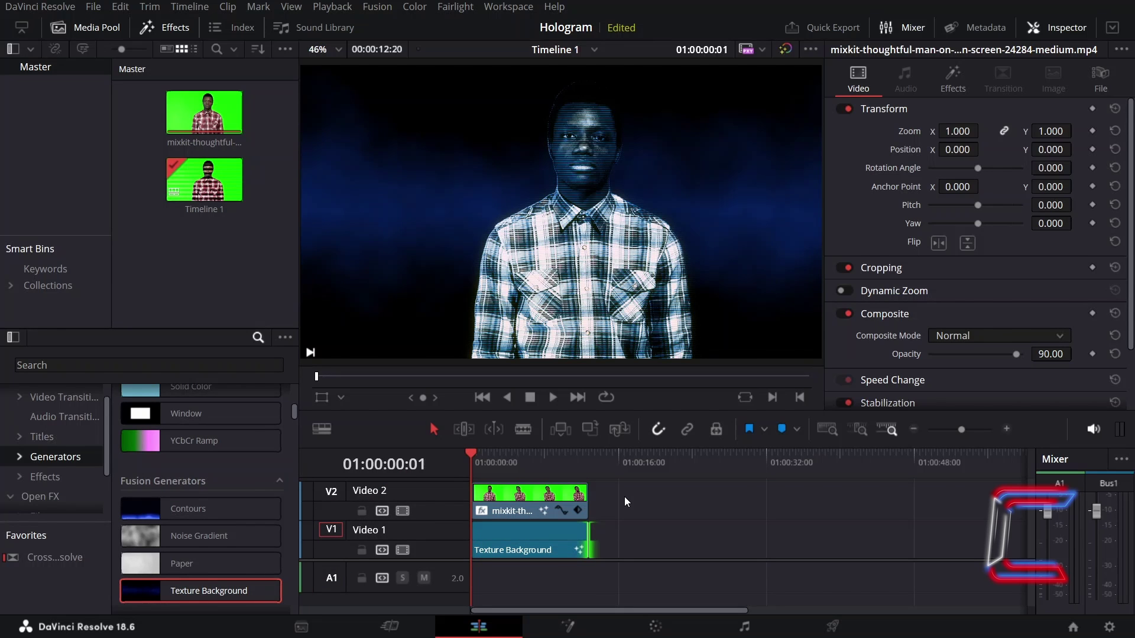